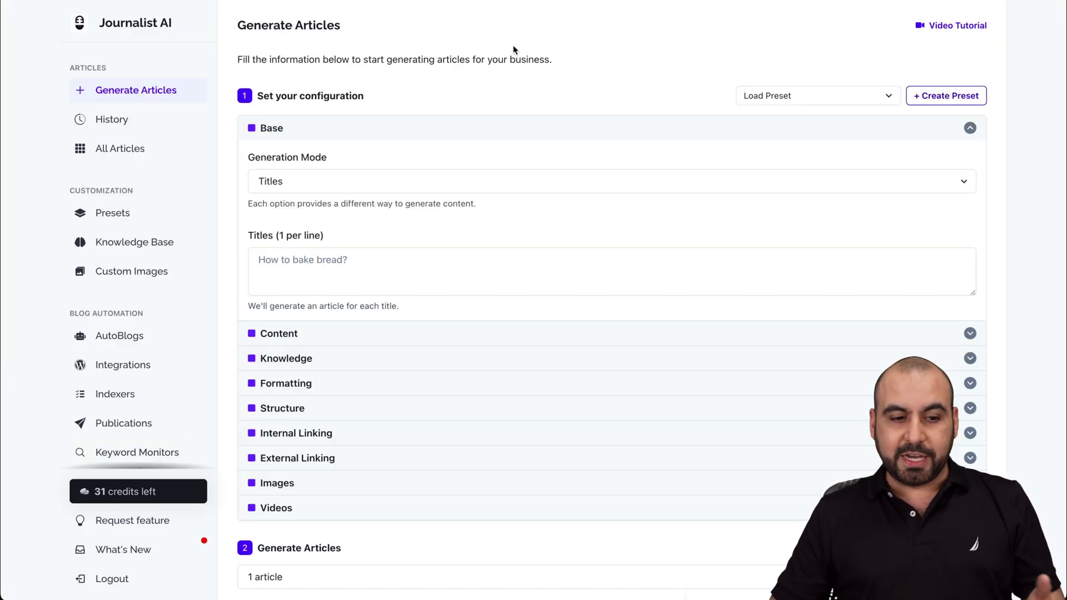
- After checking the integrations page, paste the Colombian vs Mexican coffee and green-bean quality titles in Titles mode
{"action": "left_click", "coordinate": [122, 363]}
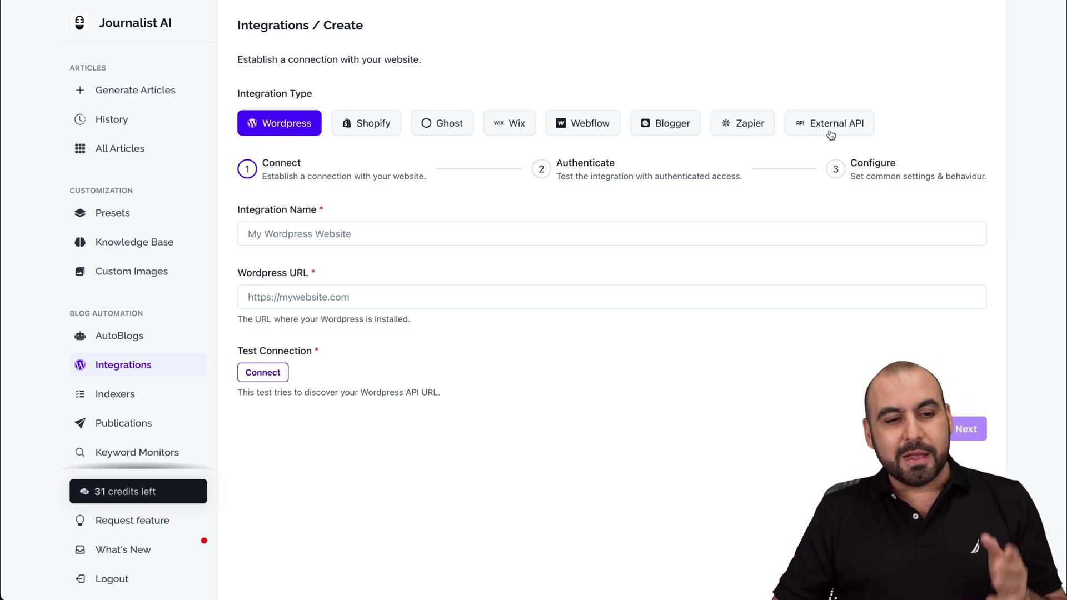
{"action": "left_click", "coordinate": [180, 97]}
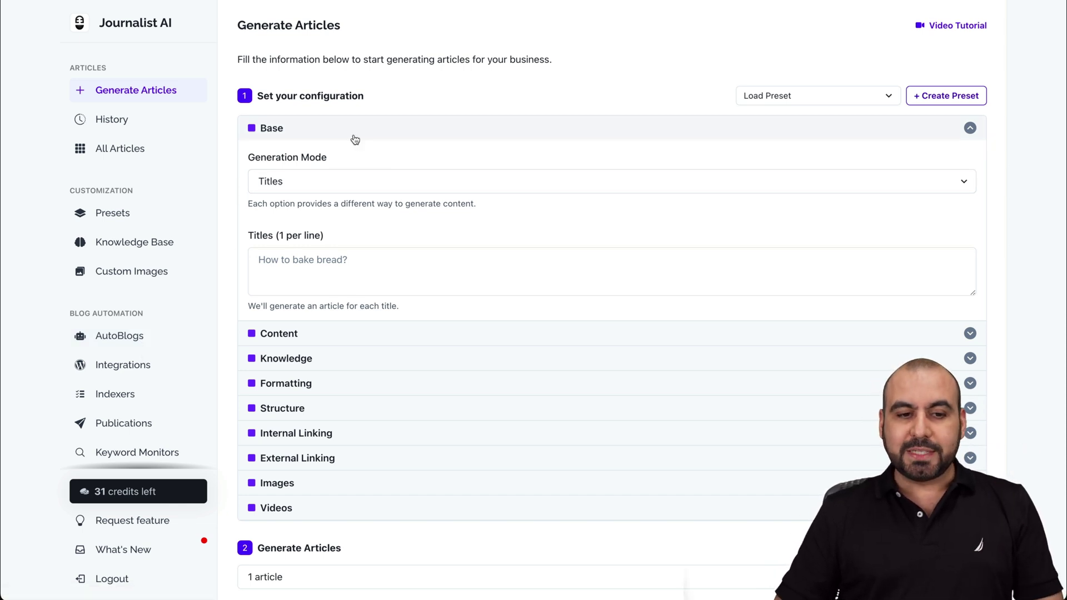
{"action": "left_click", "coordinate": [289, 186]}
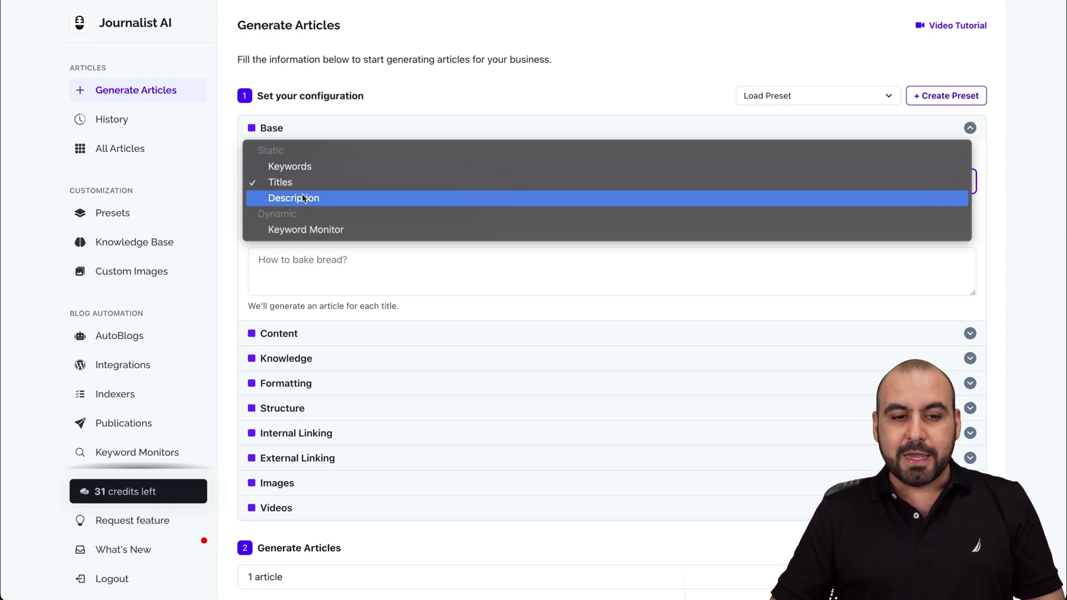
{"action": "left_click", "coordinate": [312, 182]}
{"action": "left_click", "coordinate": [334, 261]}
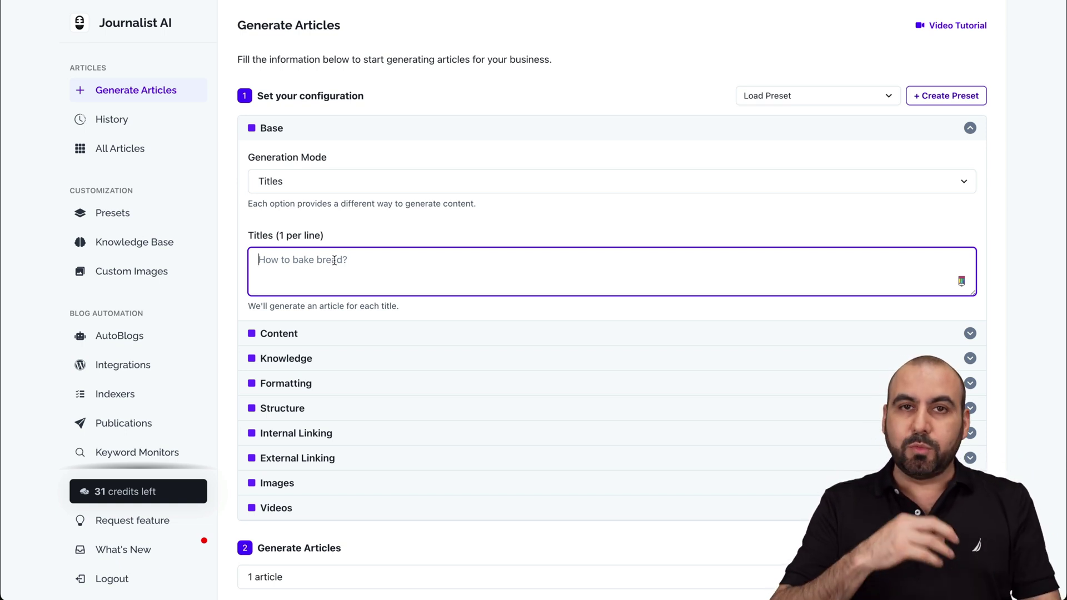
{"action": "type", "text": "What is the difference between Colombian and Mexican coffee? How can I know if a coffee bean is good quality when it's green?"}
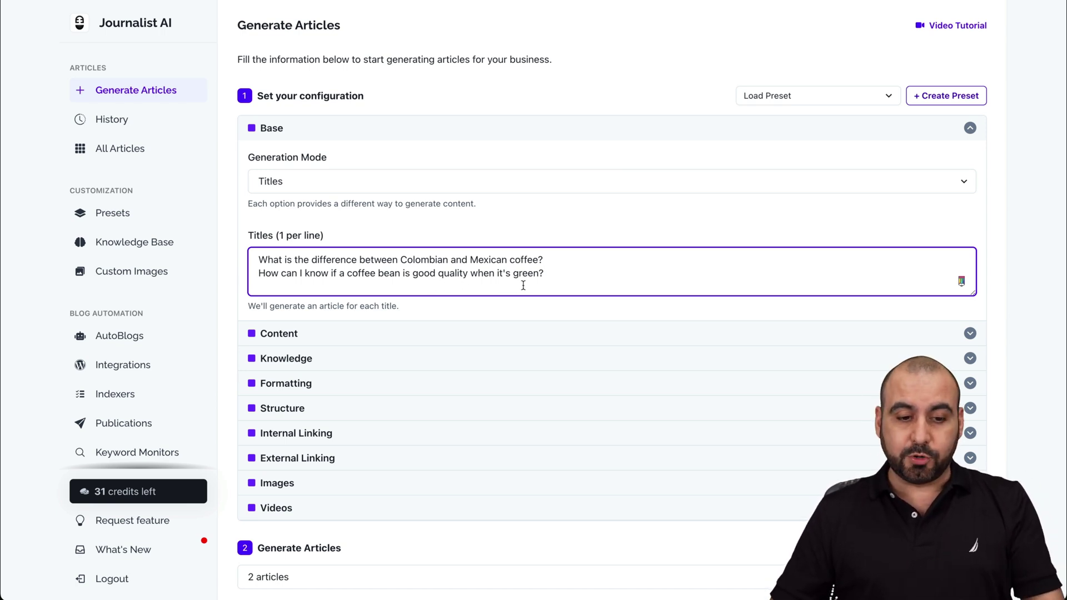
- Expand the Content settings and leave the article language as English
{"action": "left_click", "coordinate": [512, 331]}
{"action": "scroll", "coordinate": [510, 328], "scroll_direction": "down", "scroll_amount": 5}
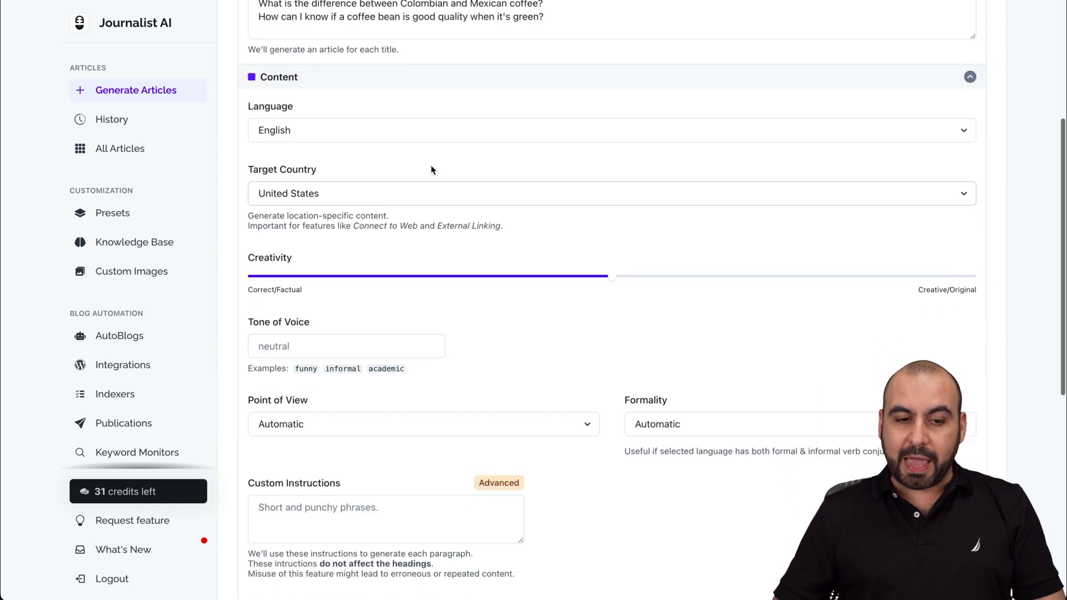
{"action": "left_click", "coordinate": [409, 132]}
{"action": "scroll", "coordinate": [433, 338], "scroll_direction": "down", "scroll_amount": 10}
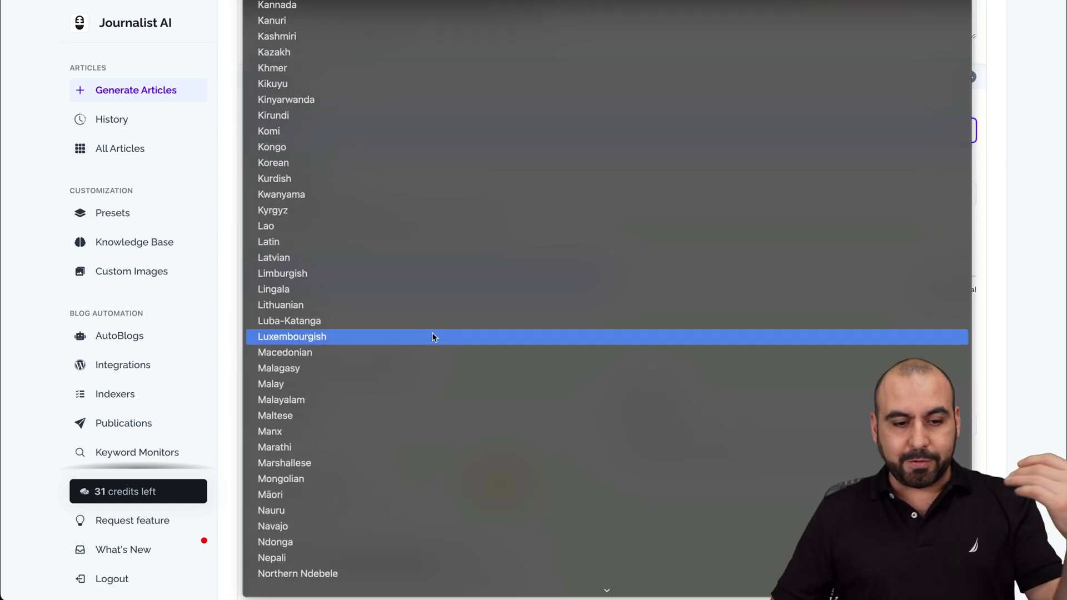
{"action": "scroll", "coordinate": [437, 336], "scroll_direction": "down", "scroll_amount": 5}
{"action": "left_click", "coordinate": [1023, 250]}
{"action": "key", "text": "Tab"}
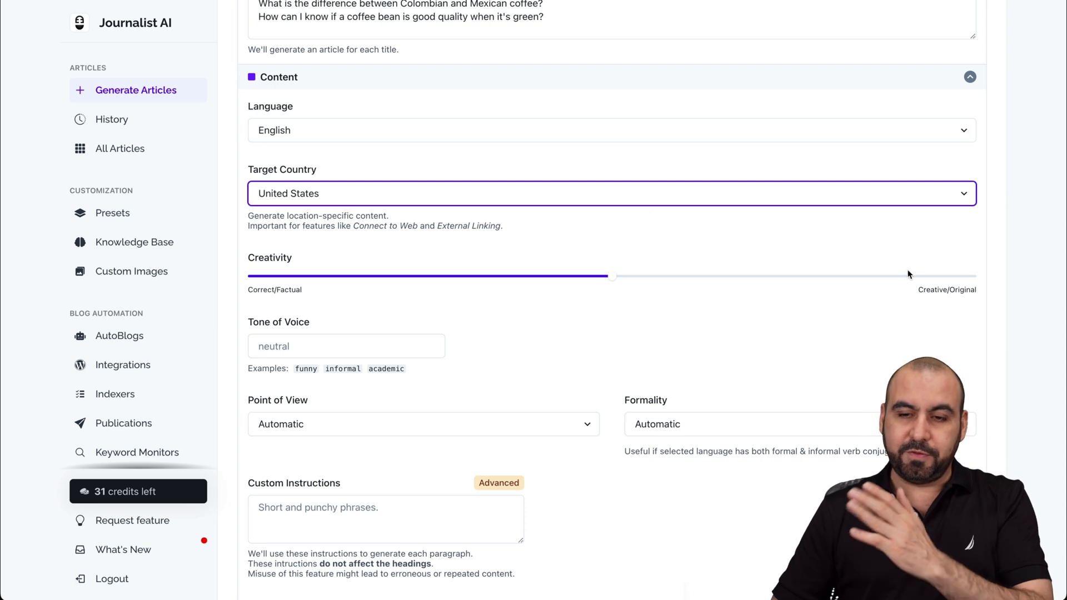
- Set the Tone of Voice to 'Really energetic'
{"action": "scroll", "coordinate": [876, 325], "scroll_direction": "down", "scroll_amount": 2}
{"action": "left_click", "coordinate": [257, 271]}
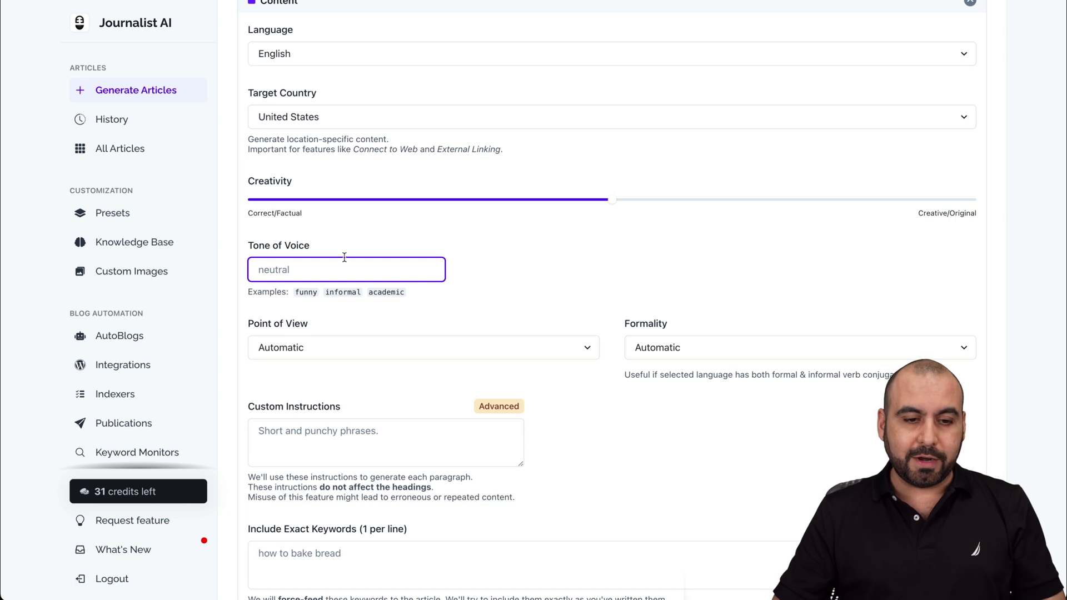
{"action": "type", "text": "Really energetic"}
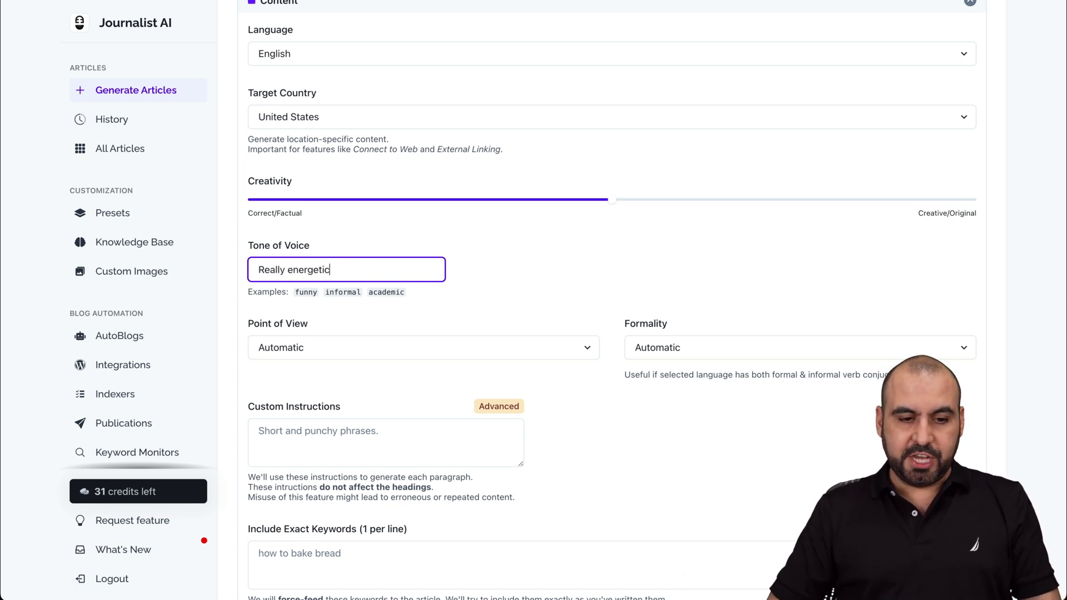
{"action": "left_click", "coordinate": [521, 260]}
- Choose First Person Singular point of view, keeping formality on Automatic
{"action": "scroll", "coordinate": [490, 310], "scroll_direction": "down", "scroll_amount": 2}
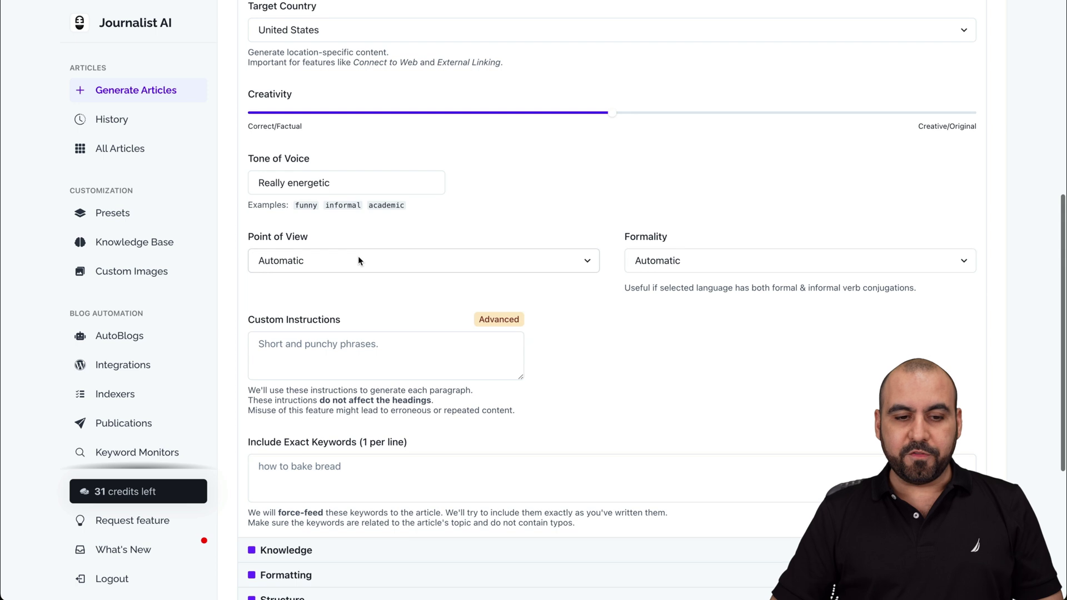
{"action": "left_click", "coordinate": [358, 260]}
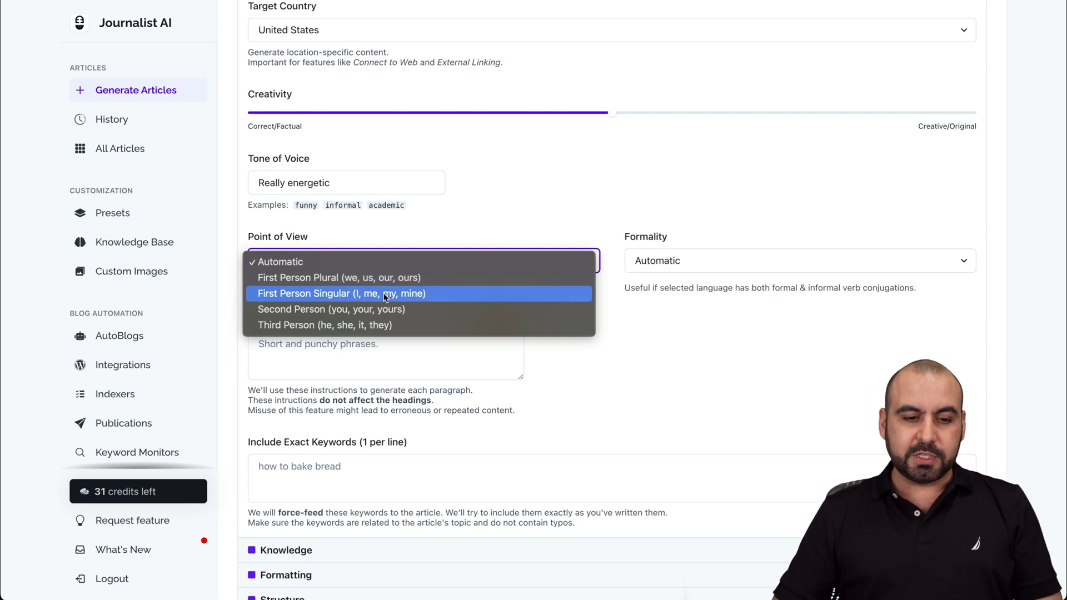
{"action": "left_click", "coordinate": [322, 292]}
{"action": "left_click", "coordinate": [703, 262]}
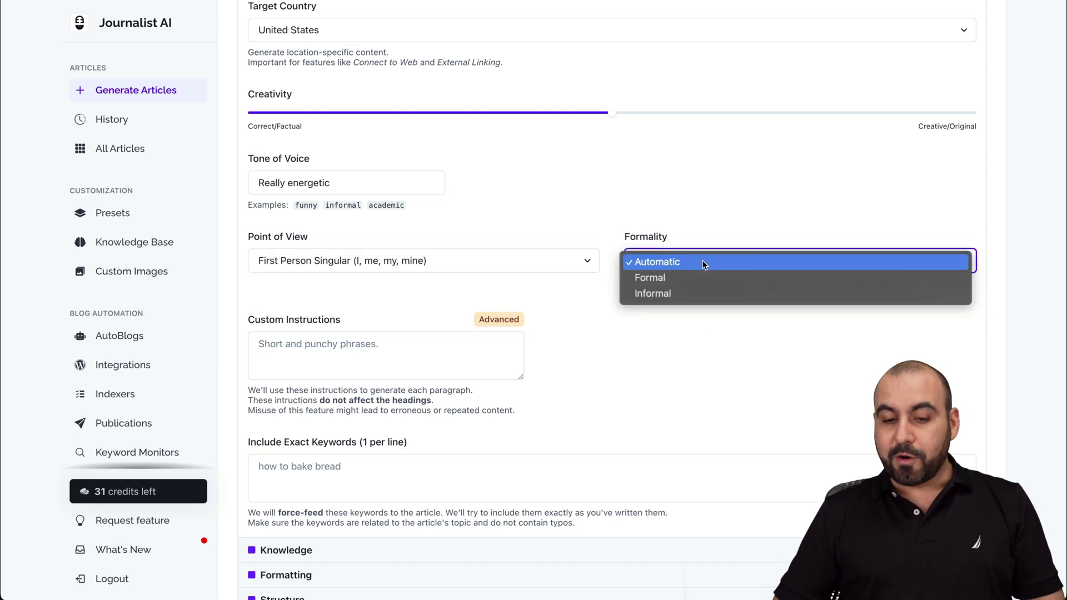
{"action": "left_click", "coordinate": [662, 331]}
{"action": "scroll", "coordinate": [661, 340], "scroll_direction": "down", "scroll_amount": 1}
{"action": "left_click", "coordinate": [278, 294]}
{"action": "scroll", "coordinate": [336, 286], "scroll_direction": "down", "scroll_amount": 2}
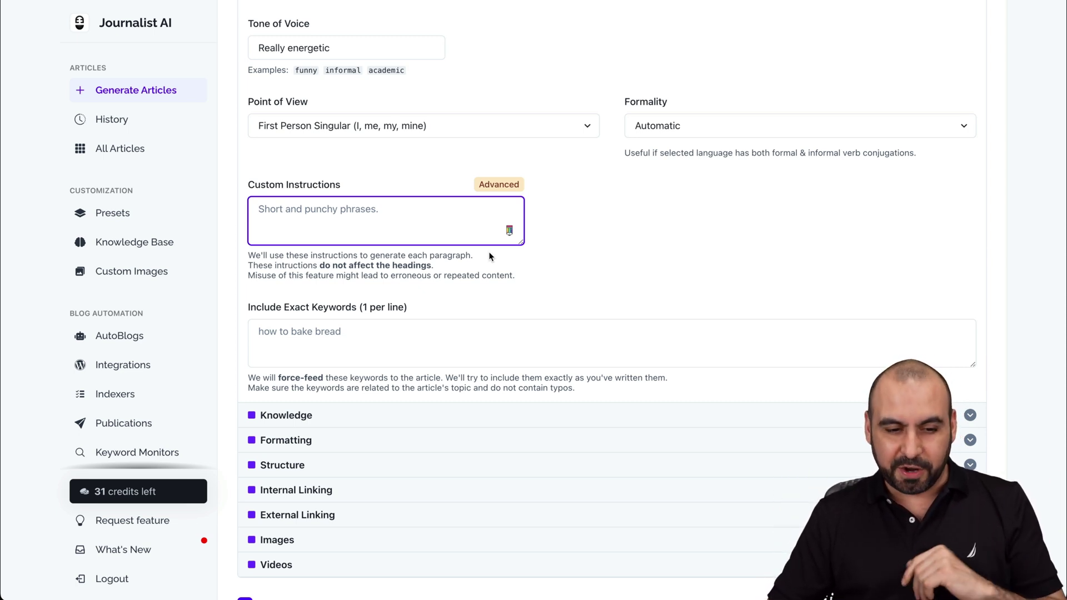
- Enter the exact keywords Arabica, Chemex and V60 brewer, one per line
{"action": "scroll", "coordinate": [491, 257], "scroll_direction": "down", "scroll_amount": 2}
{"action": "left_click", "coordinate": [381, 261]}
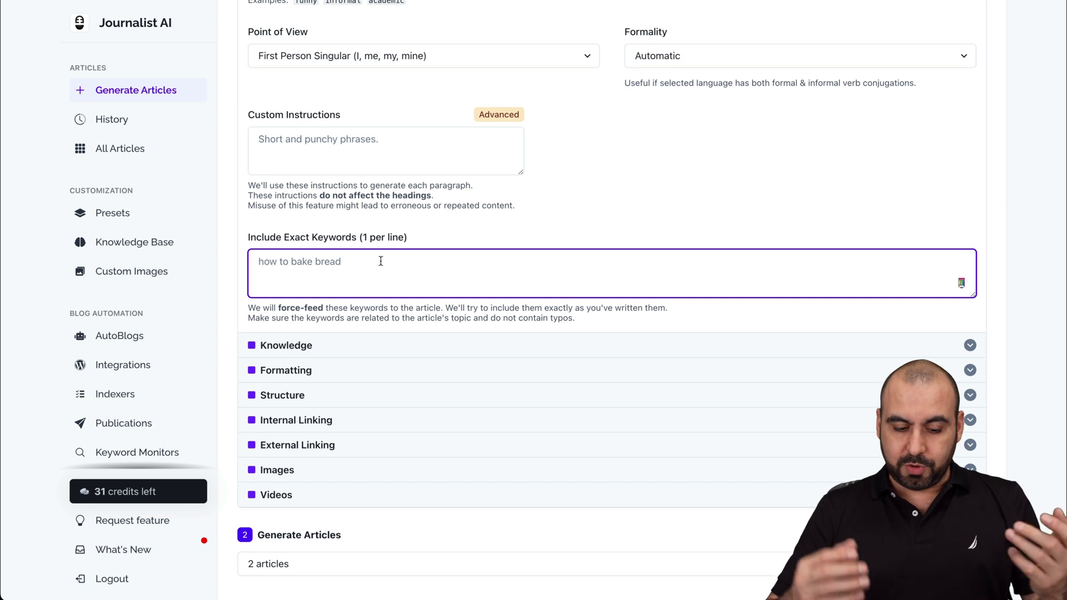
{"action": "type", "text": "Arabic"}
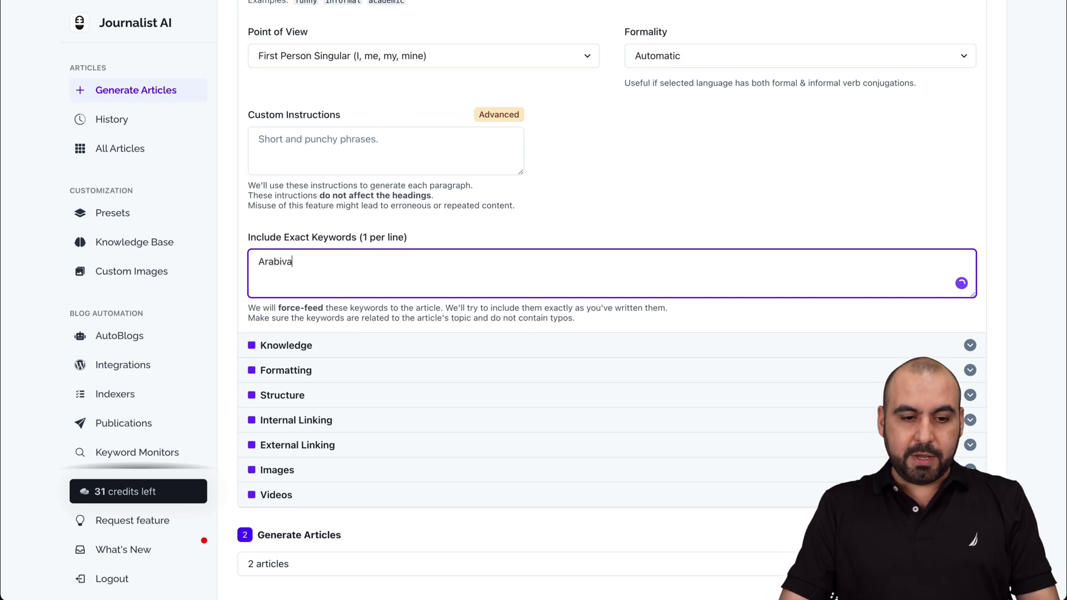
{"action": "type", "text": "a"}
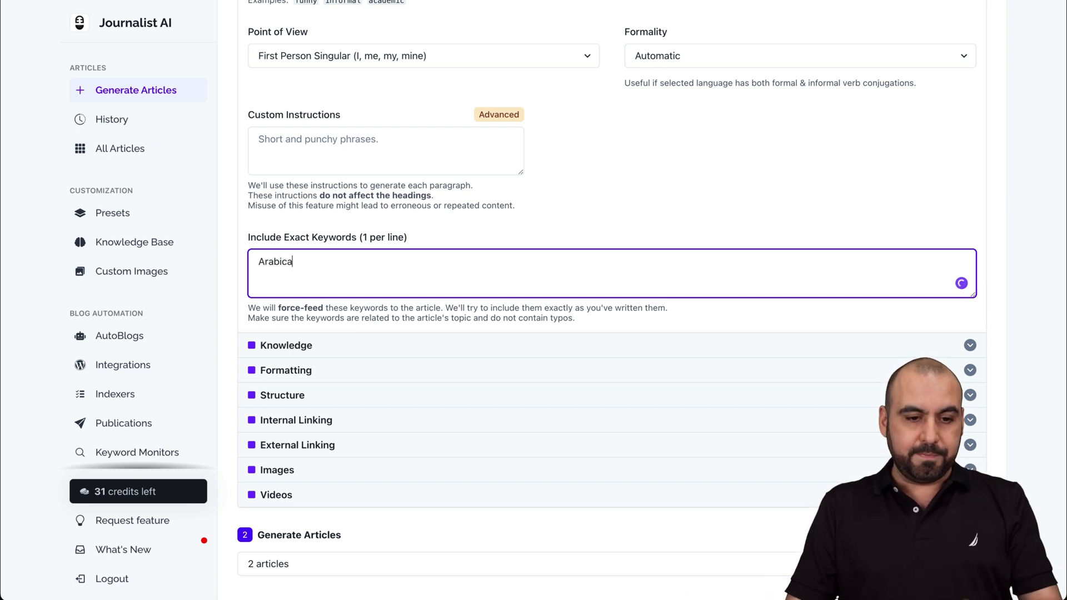
{"action": "type", "text": "Chemex"}
{"action": "key", "text": "Return"}
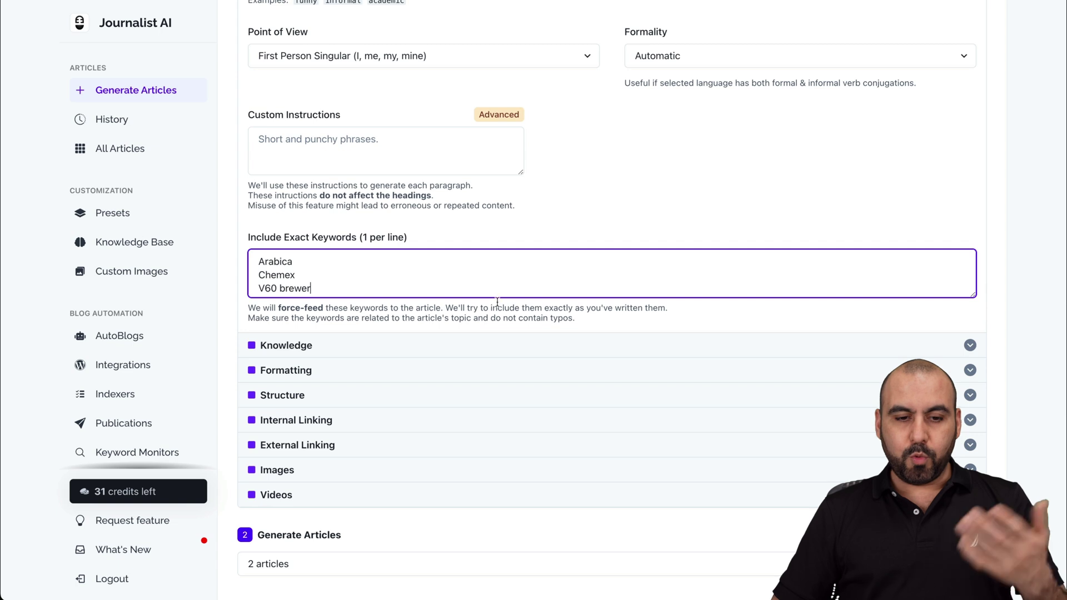
{"action": "scroll", "coordinate": [512, 316], "scroll_direction": "down", "scroll_amount": 2}
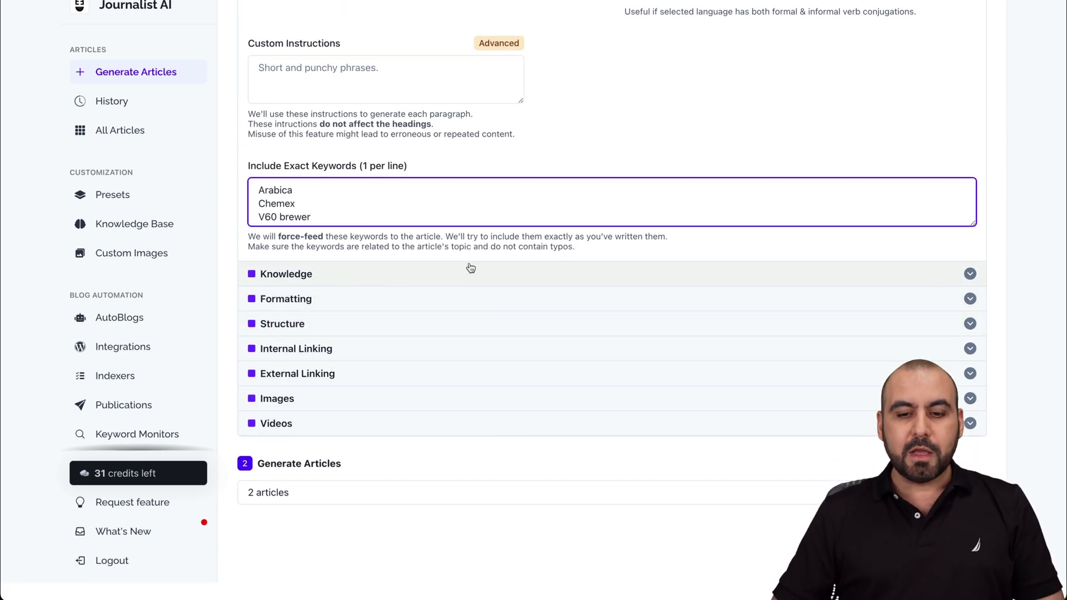
{"action": "left_click", "coordinate": [507, 271]}
- Set the Knowledge Base to SAAS, leaving Connect to Web enabled
{"action": "scroll", "coordinate": [510, 299], "scroll_direction": "down", "scroll_amount": 2}
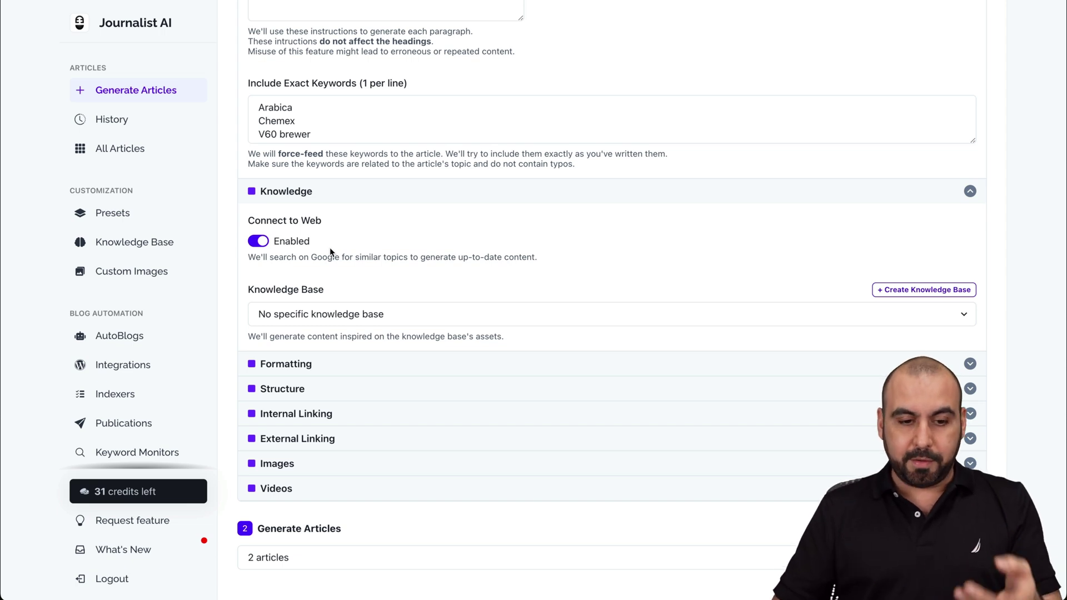
{"action": "scroll", "coordinate": [329, 248], "scroll_direction": "down", "scroll_amount": 2}
{"action": "left_click", "coordinate": [492, 251]}
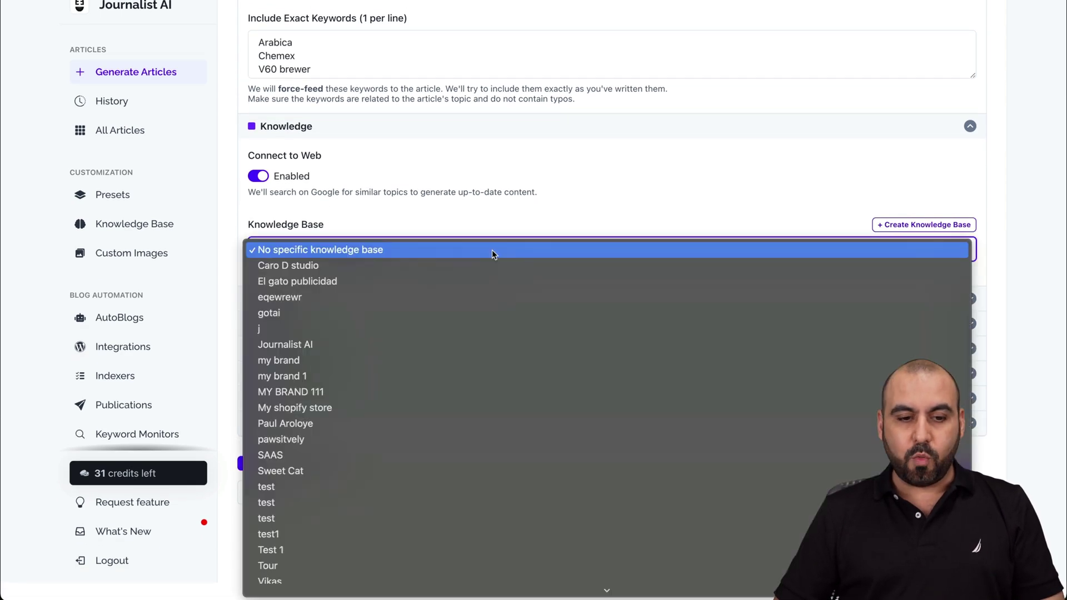
{"action": "left_click", "coordinate": [518, 246]}
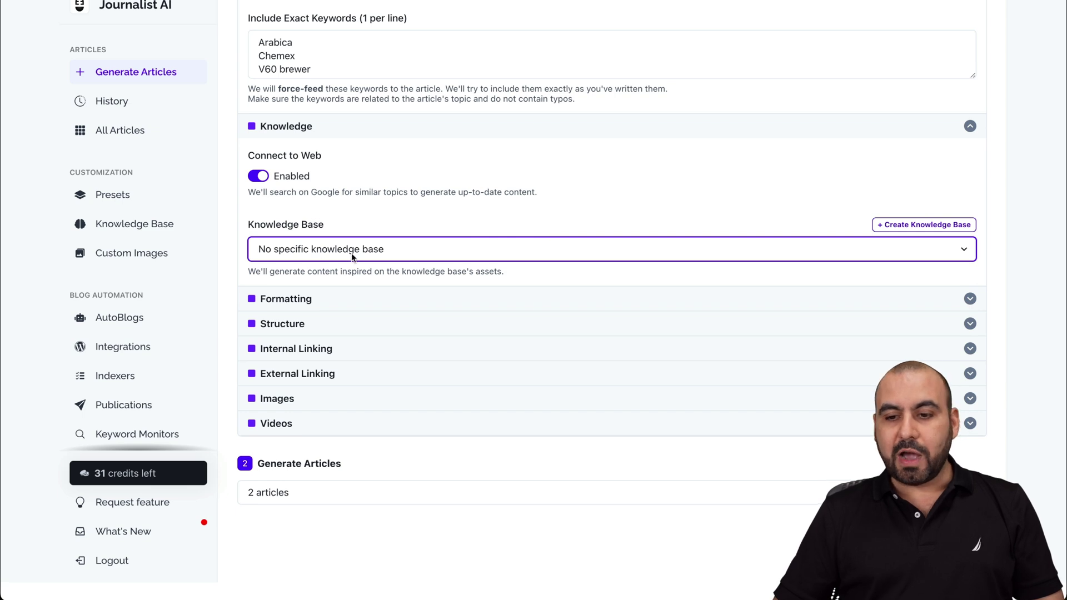
{"action": "left_click", "coordinate": [581, 250]}
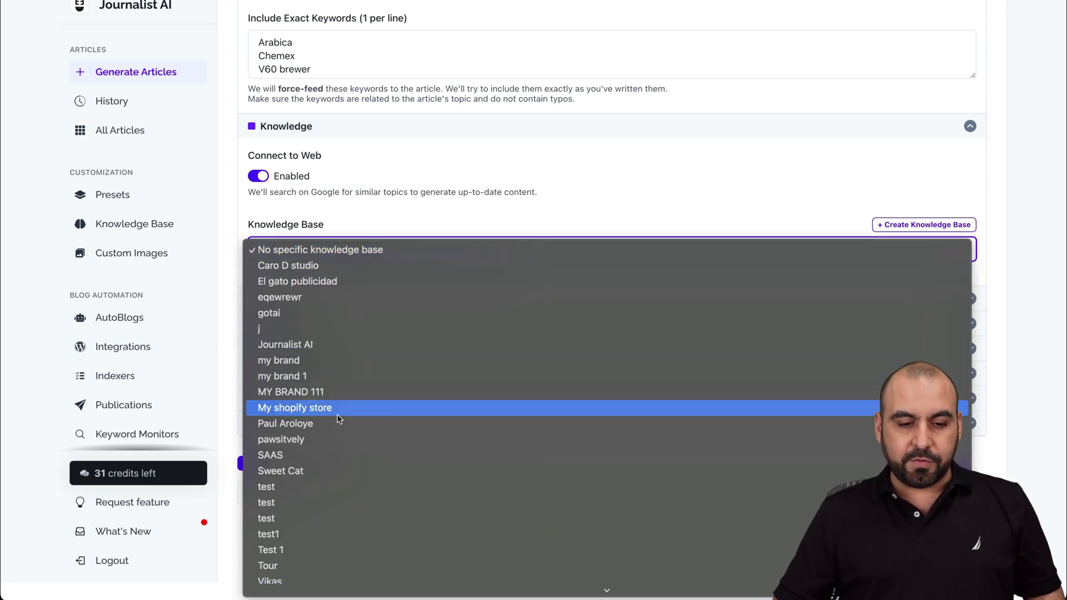
{"action": "left_click", "coordinate": [325, 455]}
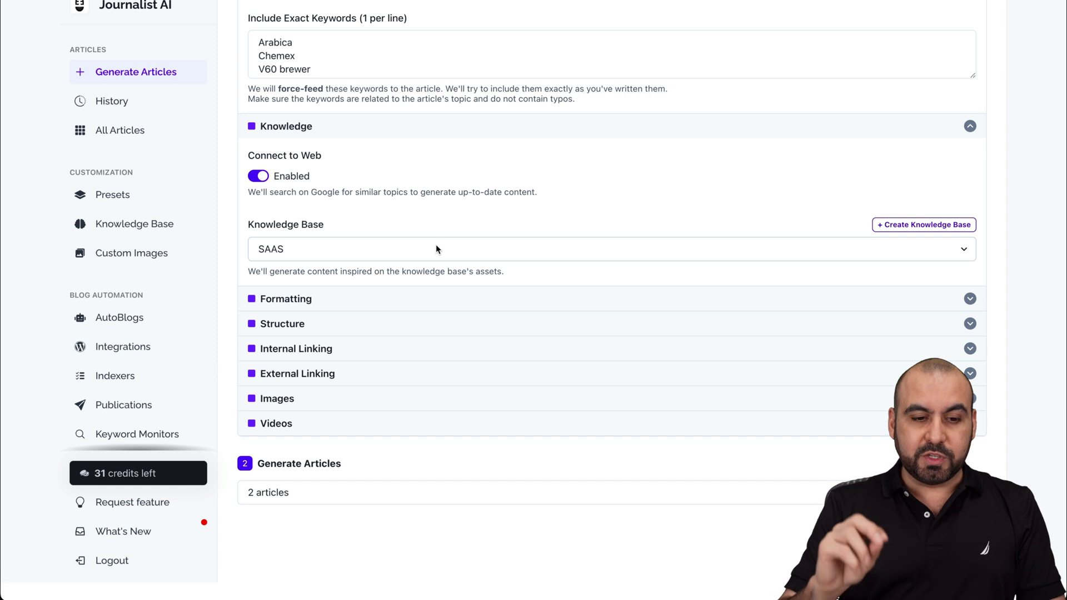
{"action": "left_click", "coordinate": [405, 296]}
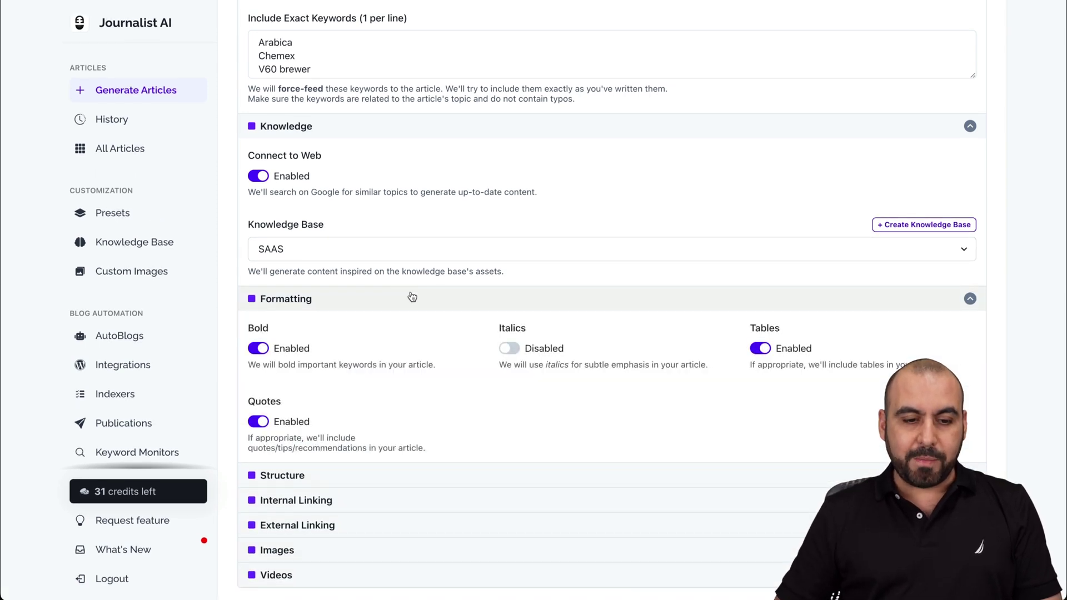
- Expand the Structure settings and focus the call-to-action URL field
{"action": "scroll", "coordinate": [411, 296], "scroll_direction": "down", "scroll_amount": 2}
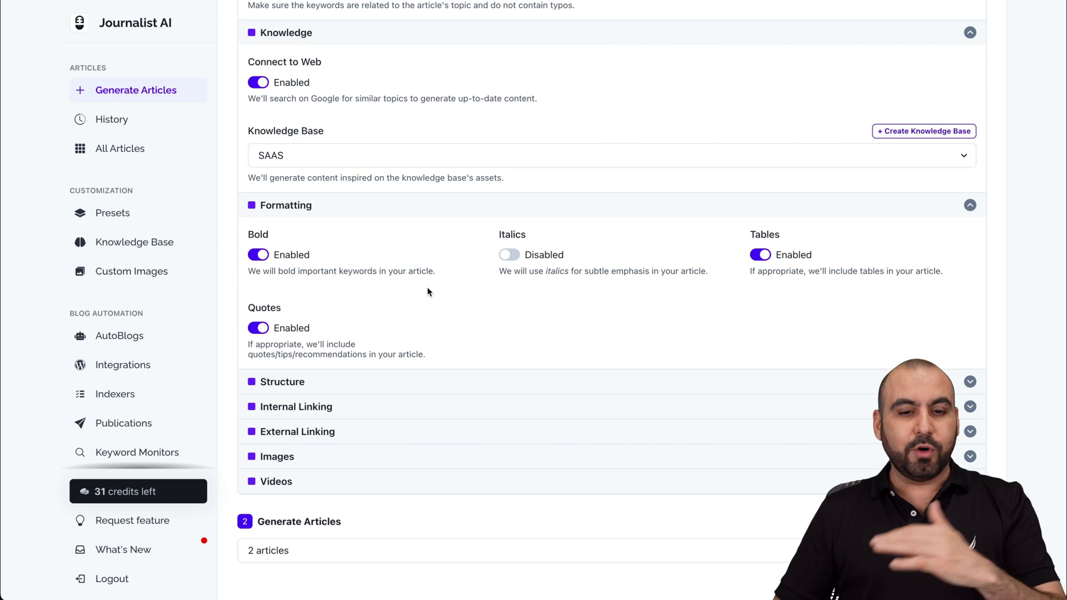
{"action": "scroll", "coordinate": [451, 306], "scroll_direction": "down", "scroll_amount": 1}
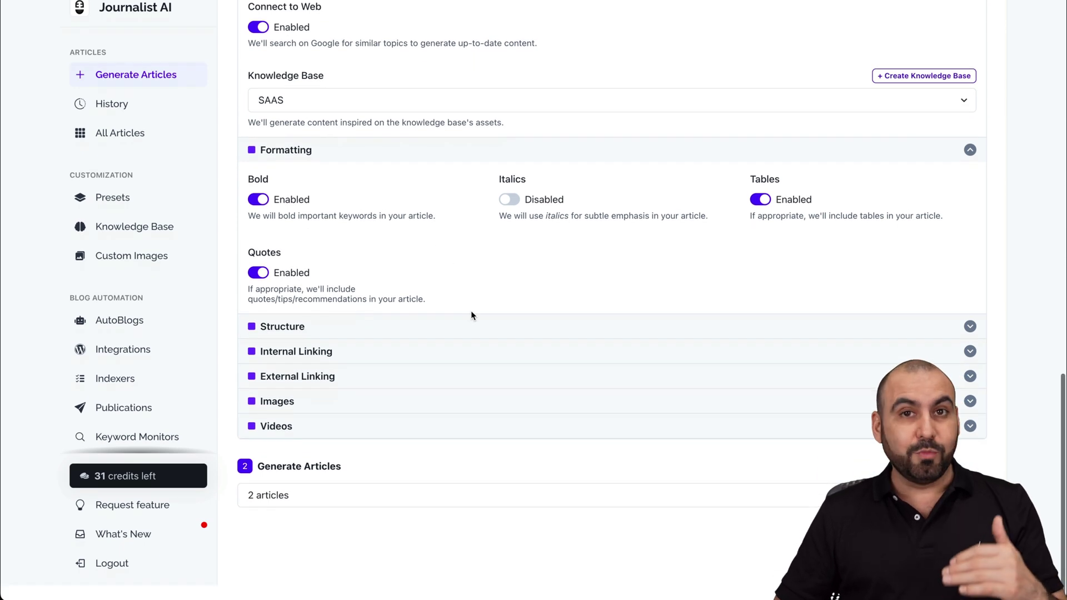
{"action": "left_click", "coordinate": [539, 320]}
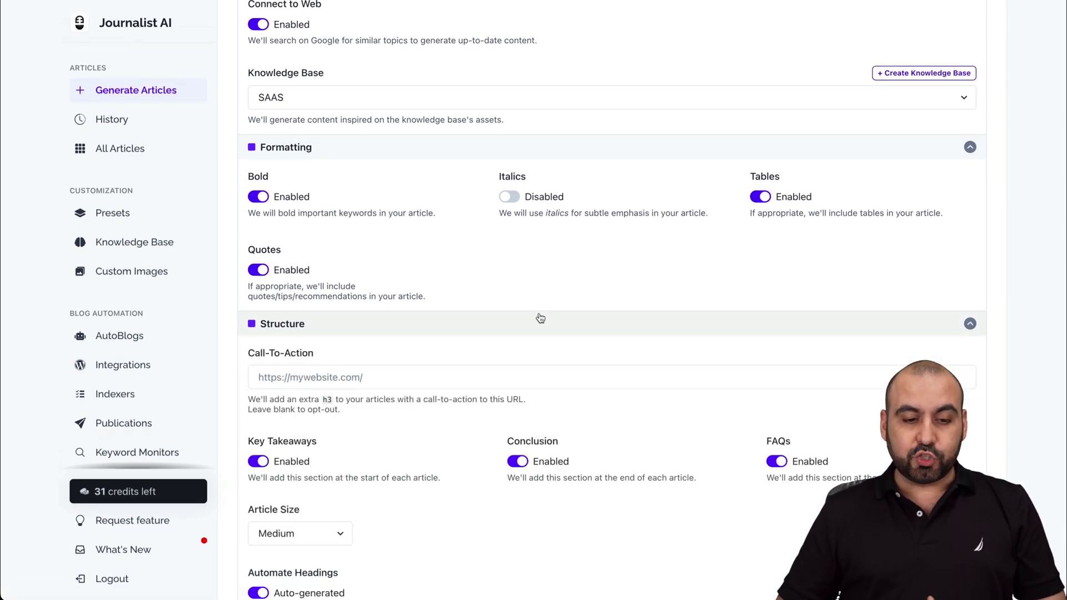
{"action": "scroll", "coordinate": [539, 314], "scroll_direction": "down", "scroll_amount": 3}
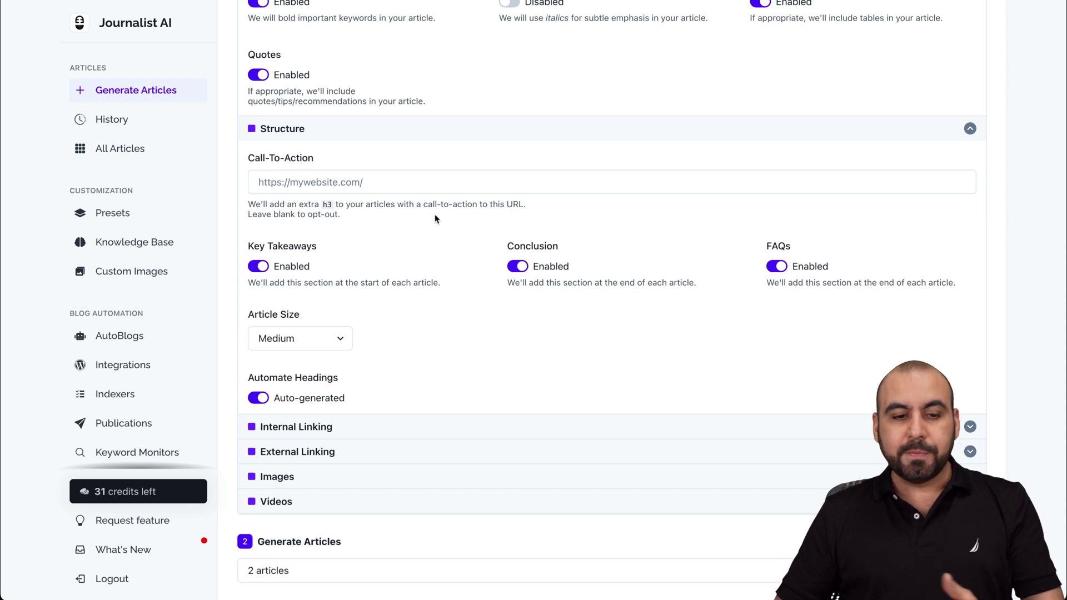
{"action": "left_click", "coordinate": [290, 172]}
{"action": "left_click", "coordinate": [429, 221]}
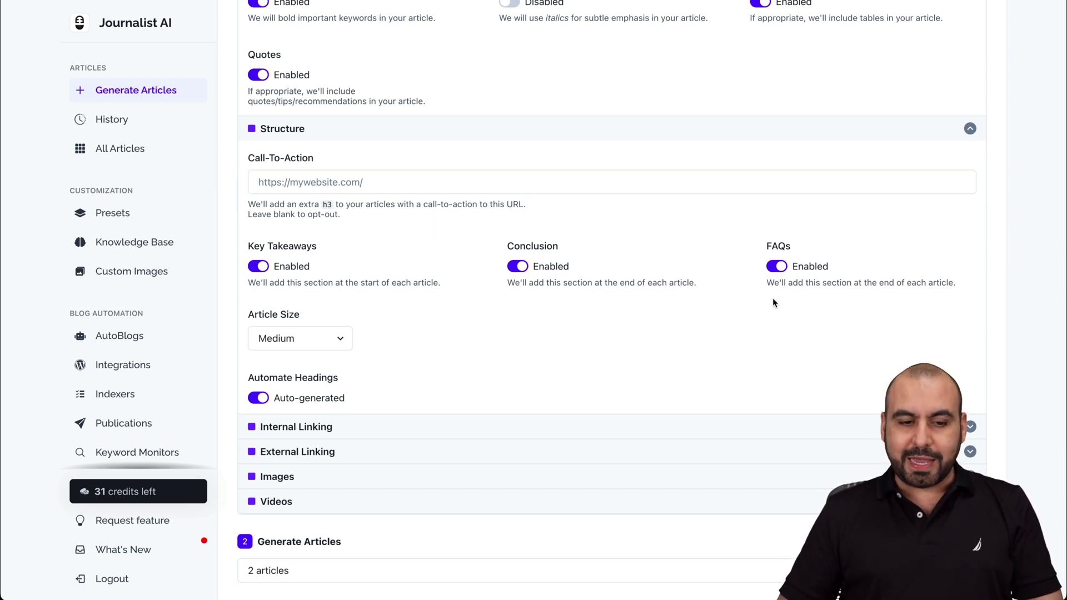
- Keep Article Size at Medium and expand the Internal Linking settings
{"action": "scroll", "coordinate": [772, 298], "scroll_direction": "down", "scroll_amount": 3}
{"action": "left_click", "coordinate": [342, 262]}
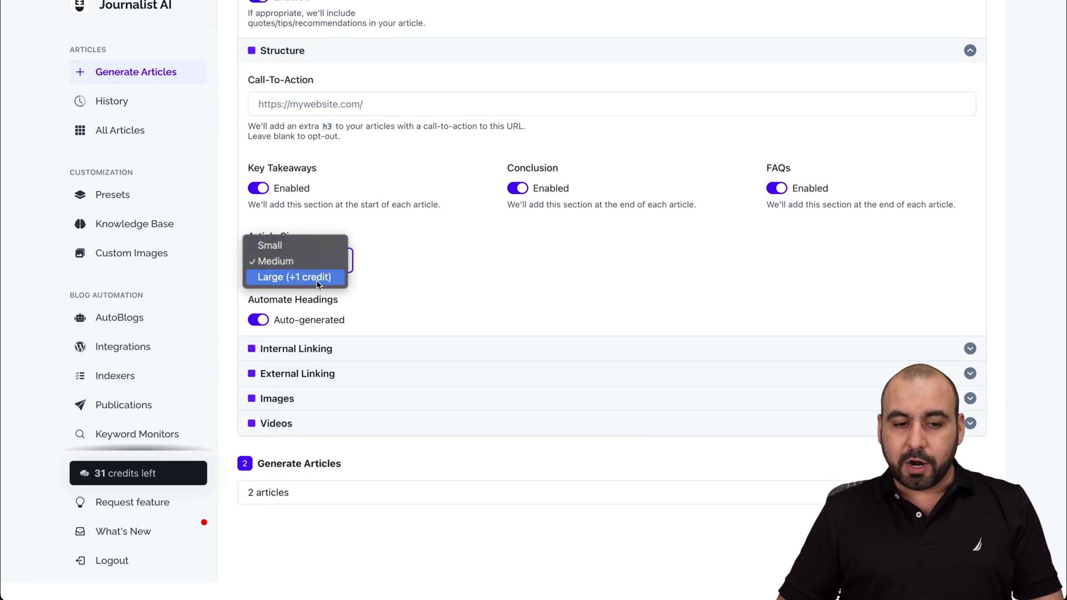
{"action": "left_click", "coordinate": [479, 303]}
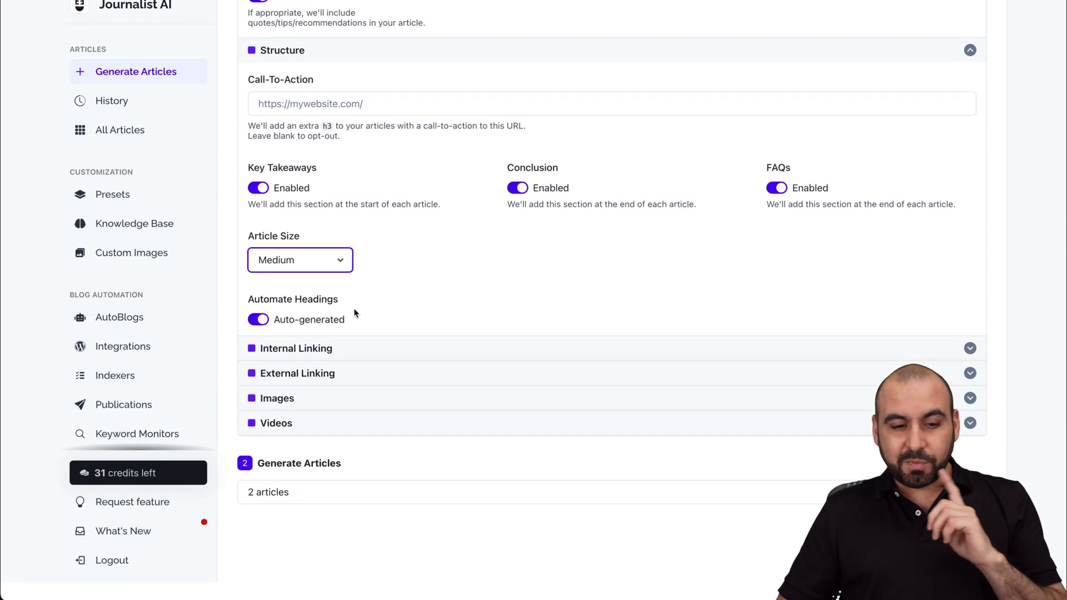
{"action": "left_click", "coordinate": [529, 350]}
{"action": "scroll", "coordinate": [530, 350], "scroll_direction": "down", "scroll_amount": 5}
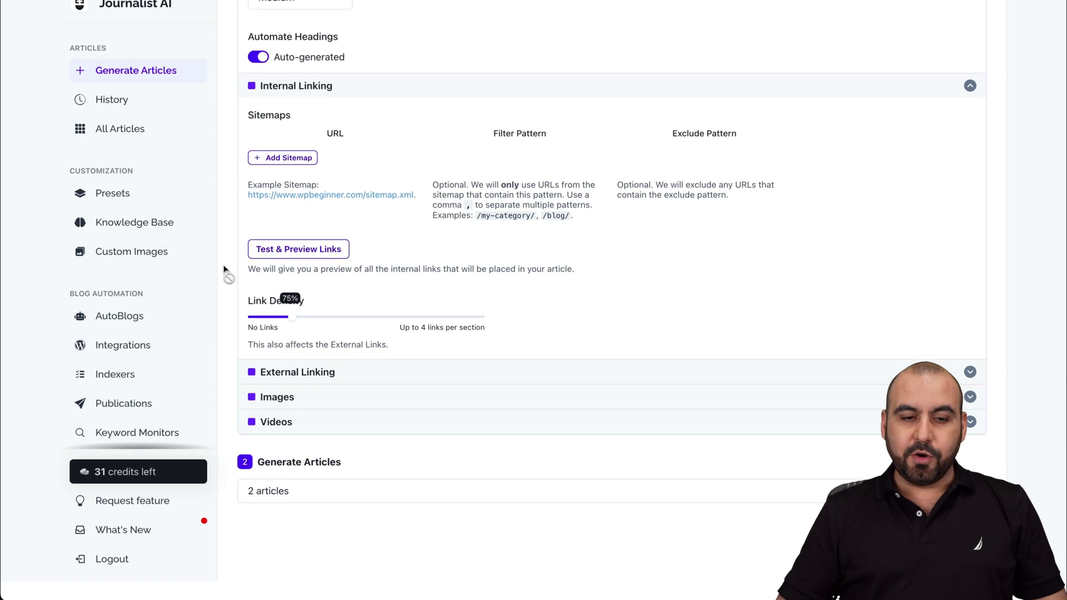
- Expand External Linking and Images, keeping Organic Images (Bing) as the image provider
{"action": "left_click", "coordinate": [398, 369]}
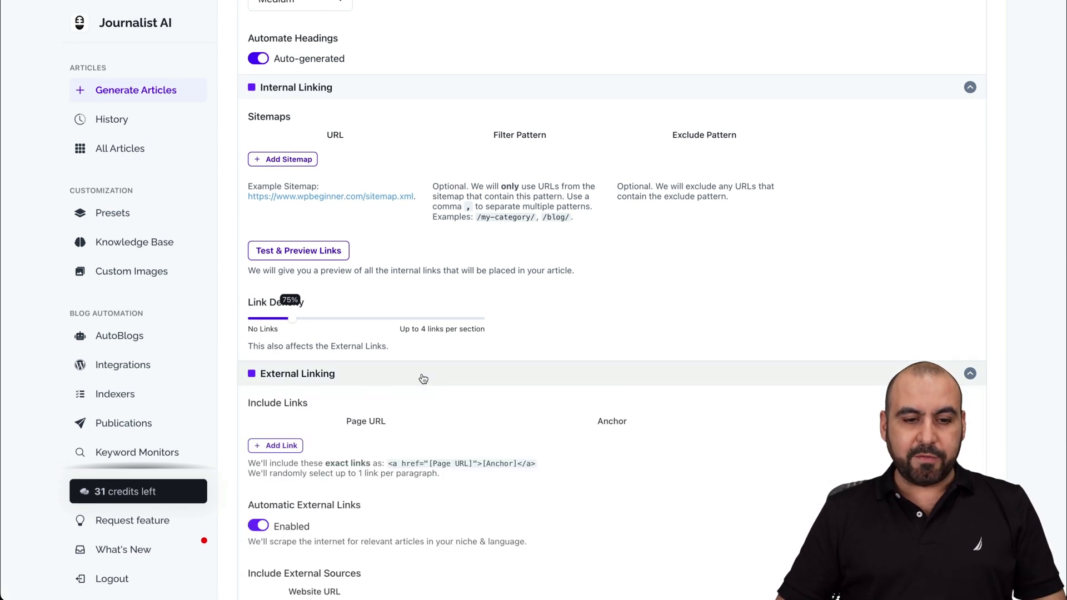
{"action": "scroll", "coordinate": [468, 383], "scroll_direction": "down", "scroll_amount": 5}
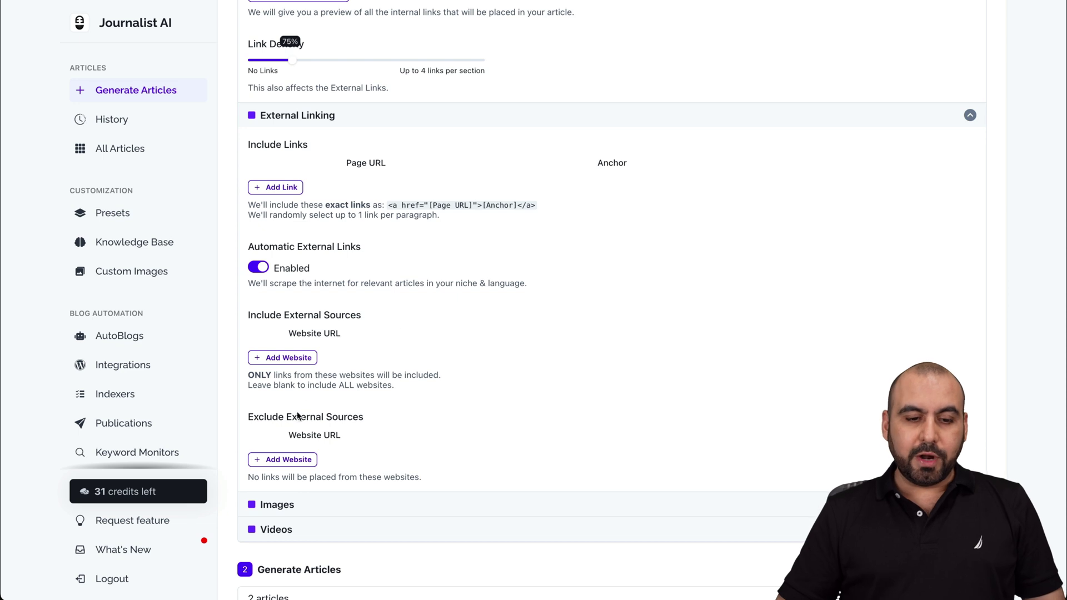
{"action": "scroll", "coordinate": [460, 365], "scroll_direction": "down", "scroll_amount": 2}
{"action": "left_click", "coordinate": [497, 390]}
{"action": "scroll", "coordinate": [496, 388], "scroll_direction": "down", "scroll_amount": 5}
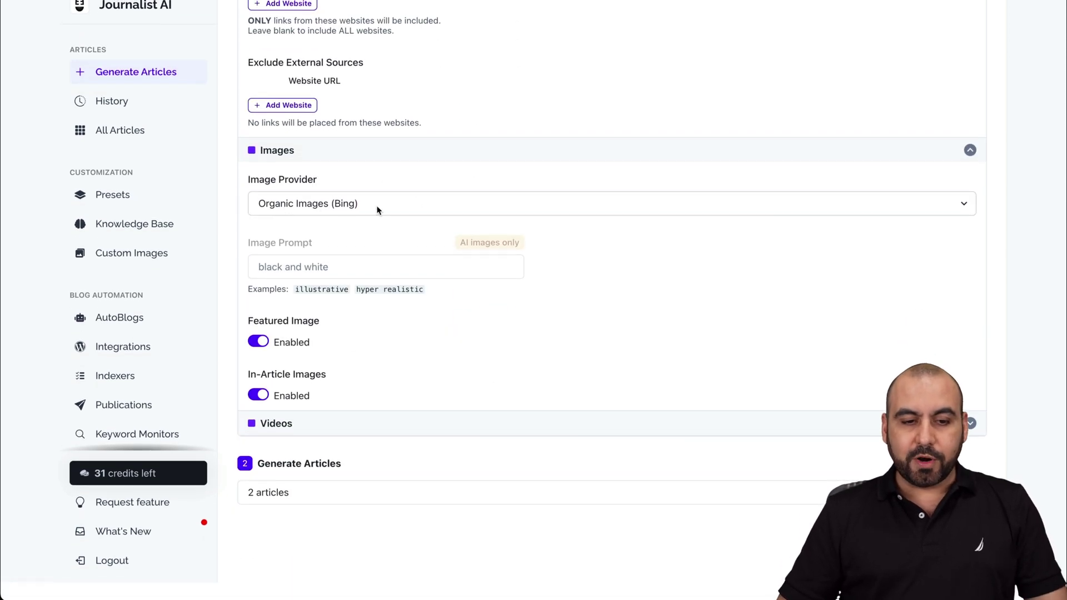
{"action": "left_click", "coordinate": [378, 210]}
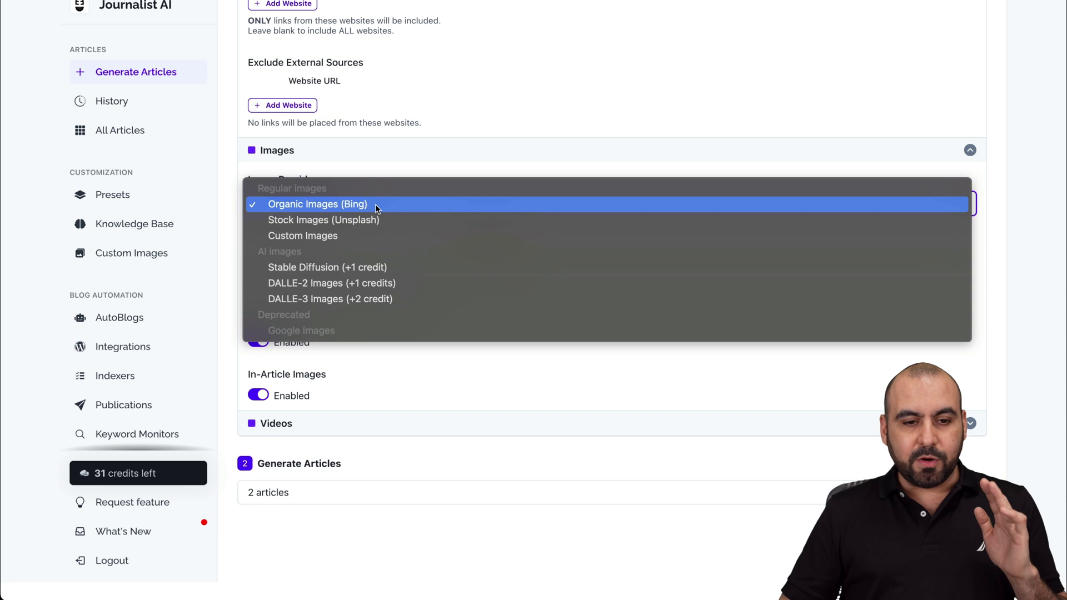
{"action": "left_click", "coordinate": [506, 378]}
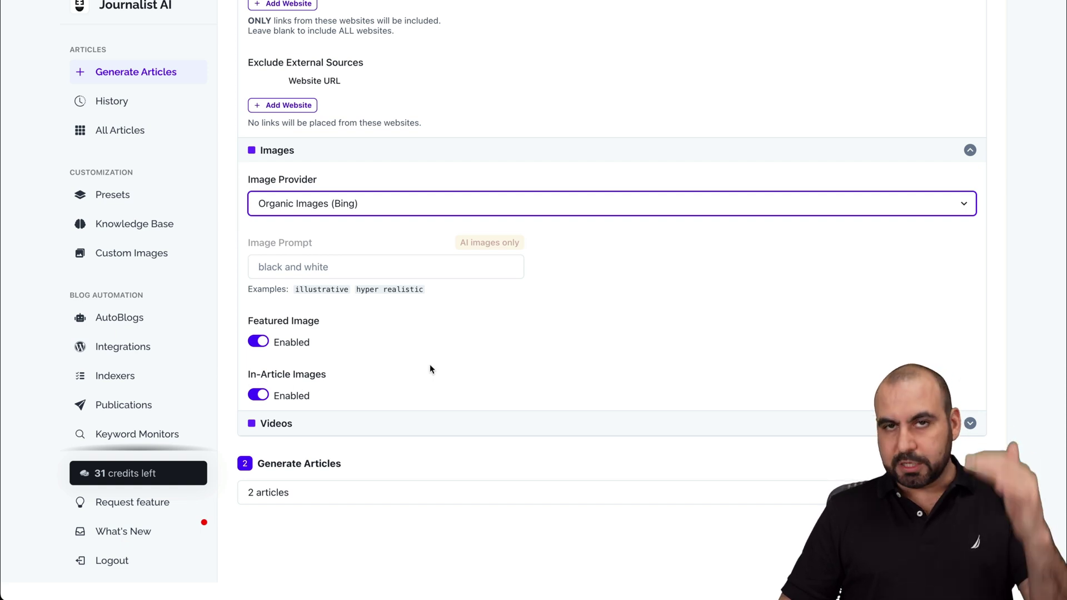
- Expand Videos, keep the batch at 2 articles, and generate the articles
{"action": "left_click", "coordinate": [462, 426]}
{"action": "scroll", "coordinate": [422, 423], "scroll_direction": "down", "scroll_amount": 1}
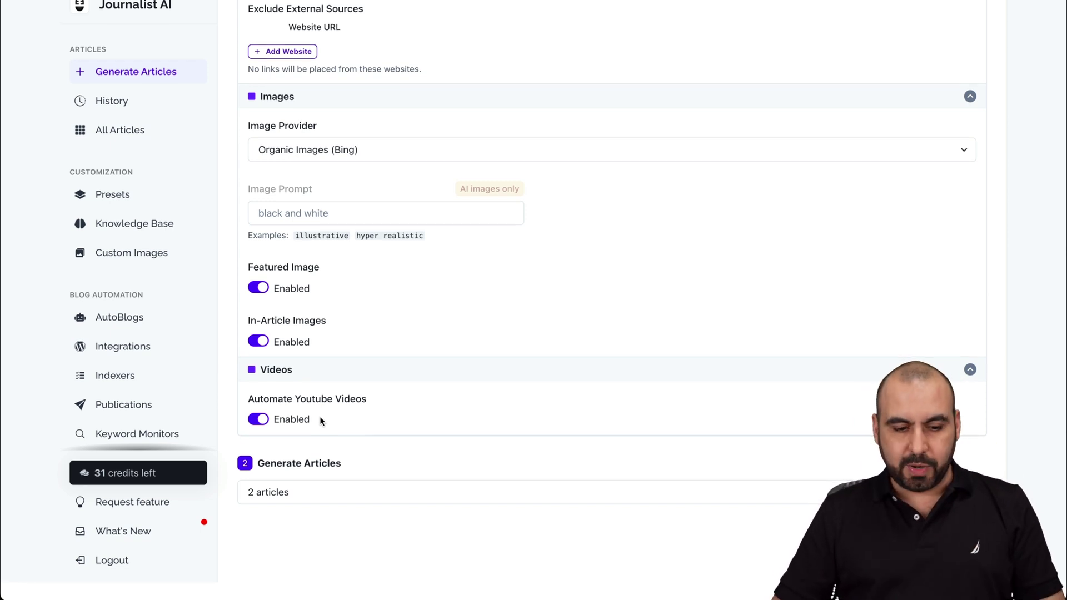
{"action": "left_click", "coordinate": [445, 495]}
{"action": "left_click", "coordinate": [435, 495]}
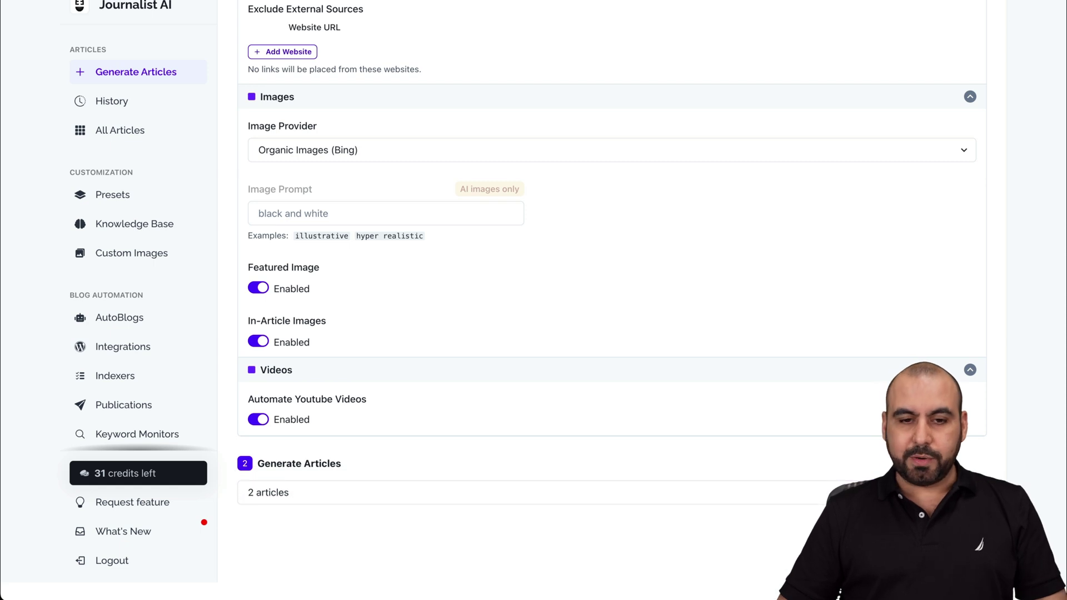
{"action": "left_click", "coordinate": [629, 470]}
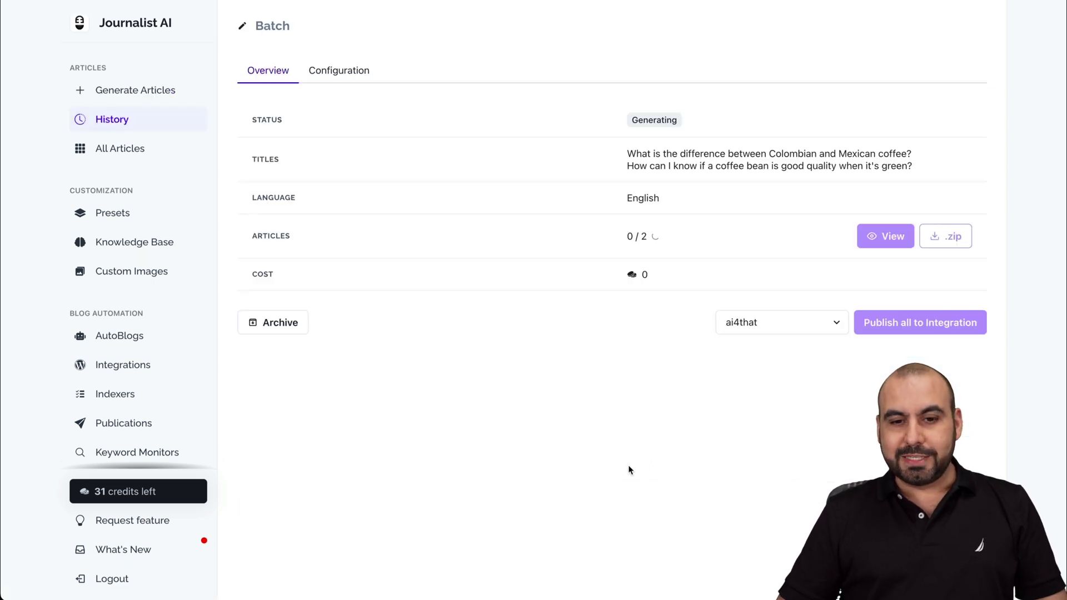
- Read the Colombian vs Mexican coffee article from its title through the FAQs to the meta description
{"action": "mouse_move", "coordinate": [665, 251]}
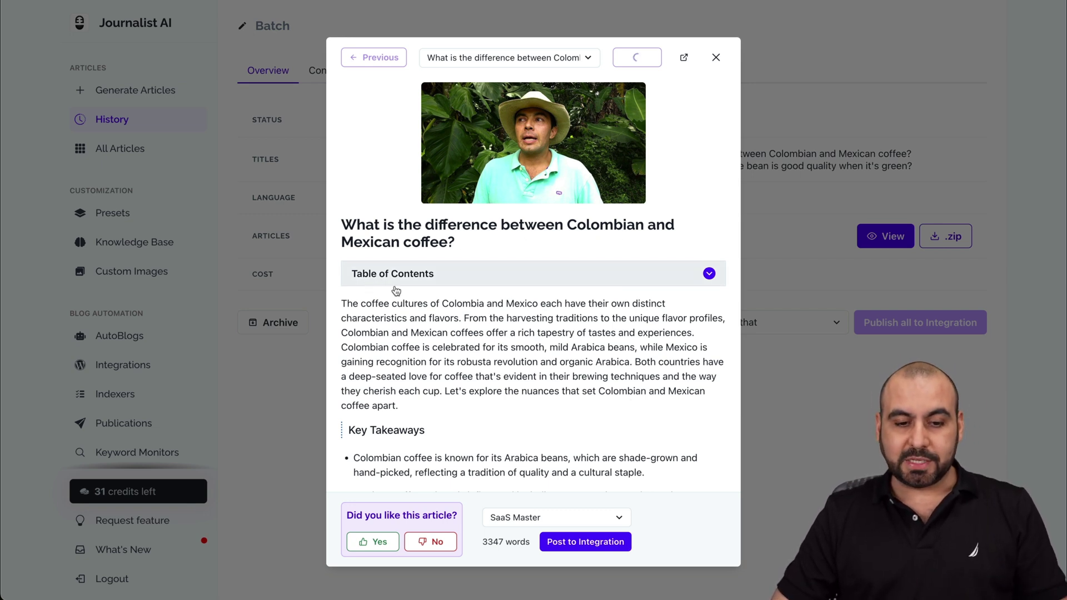
{"action": "scroll", "coordinate": [510, 343], "scroll_direction": "down", "scroll_amount": 1}
{"action": "scroll", "coordinate": [510, 343], "scroll_direction": "down", "scroll_amount": 9}
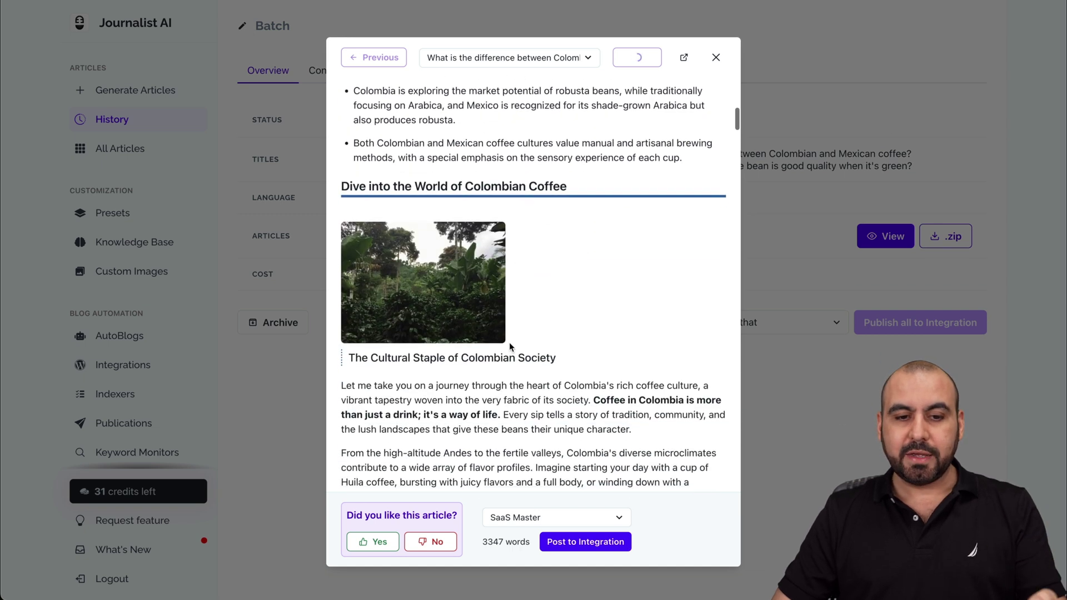
{"action": "scroll", "coordinate": [554, 170], "scroll_direction": "down", "scroll_amount": 4}
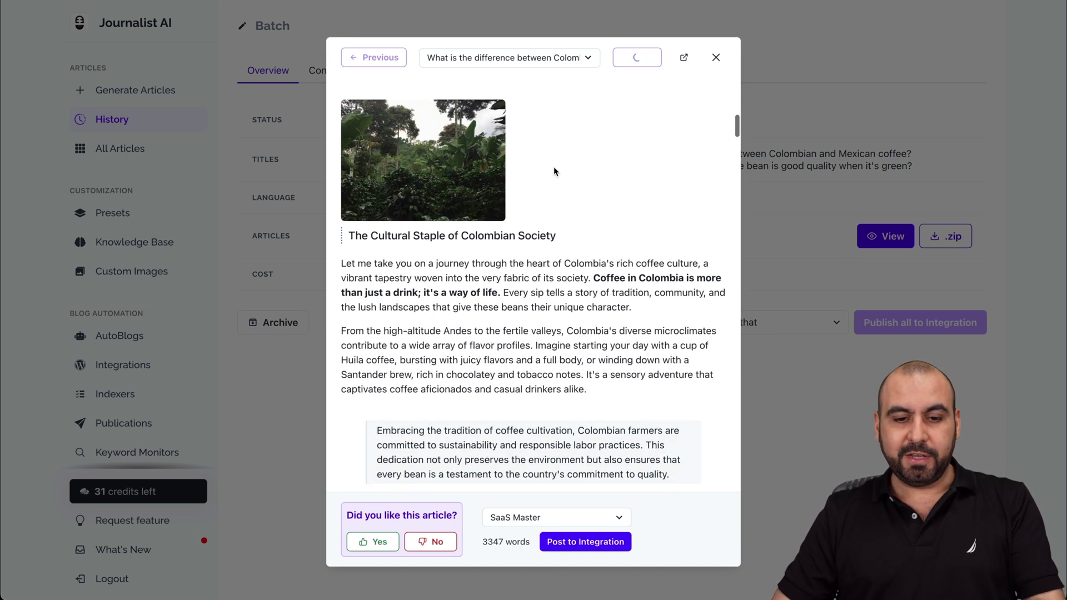
{"action": "scroll", "coordinate": [555, 170], "scroll_direction": "down", "scroll_amount": 6}
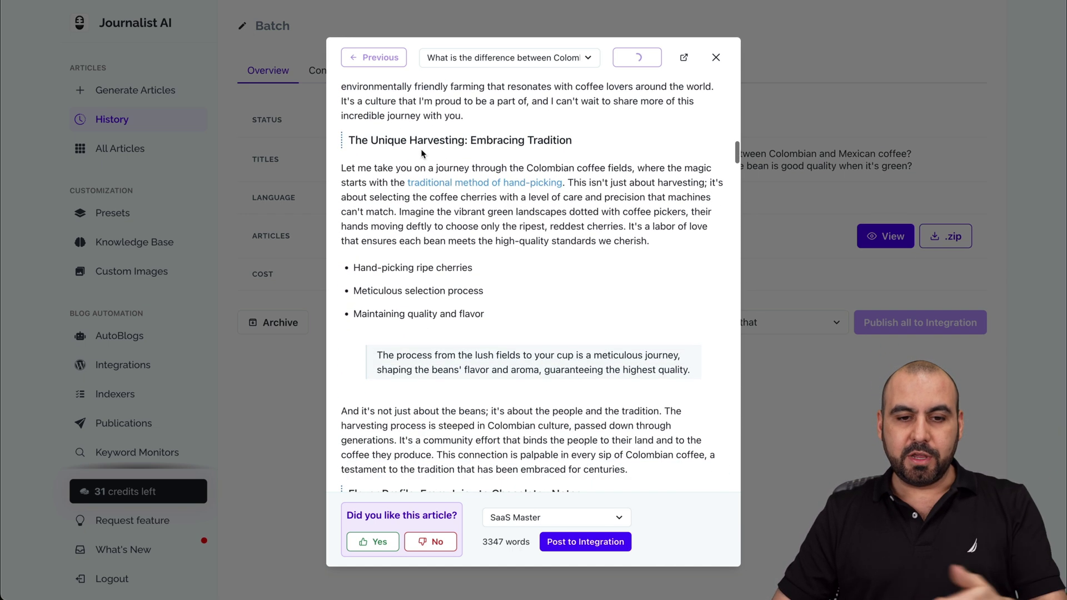
{"action": "scroll", "coordinate": [576, 153], "scroll_direction": "down", "scroll_amount": 9}
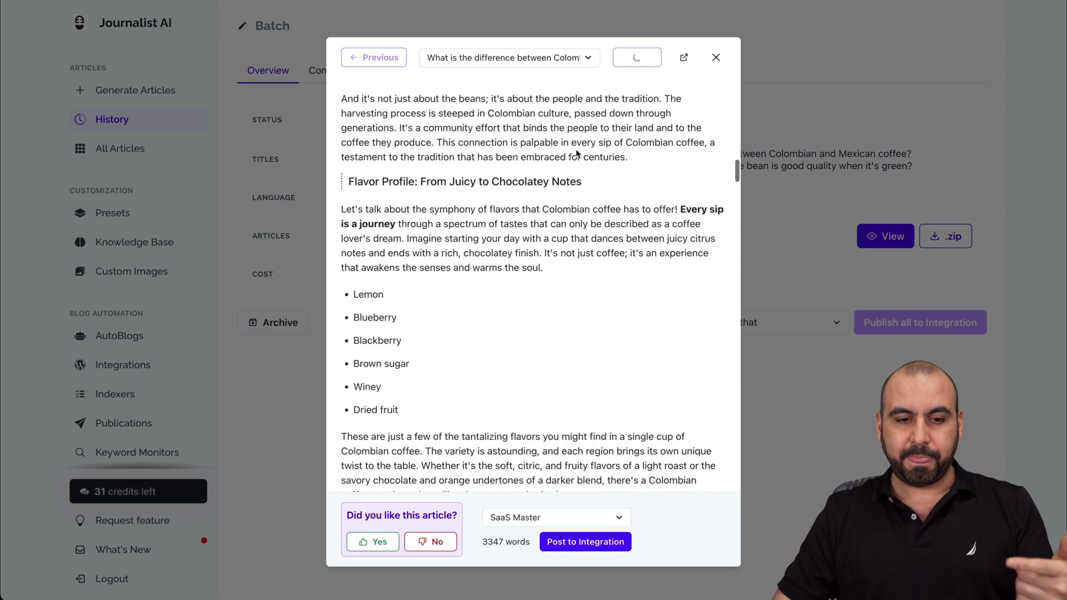
{"action": "scroll", "coordinate": [576, 150], "scroll_direction": "down", "scroll_amount": 9}
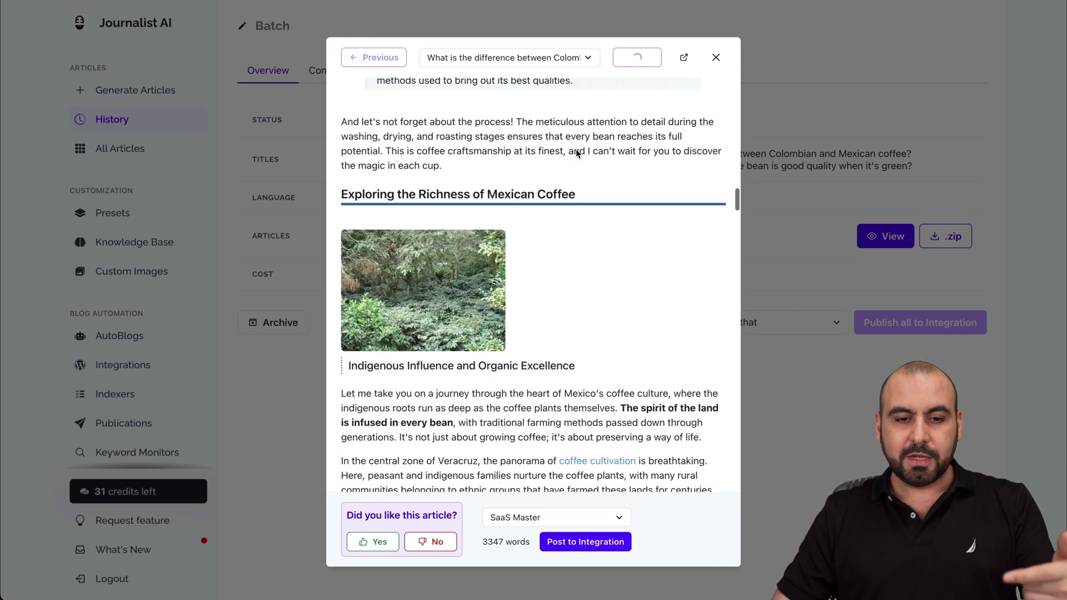
{"action": "scroll", "coordinate": [576, 149], "scroll_direction": "down", "scroll_amount": 20}
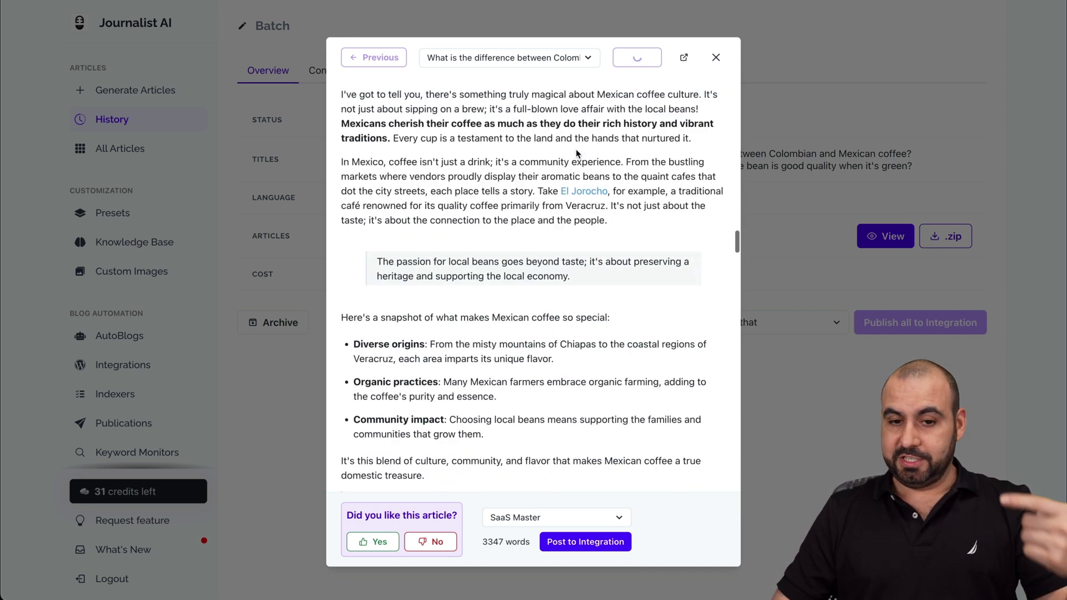
{"action": "scroll", "coordinate": [577, 150], "scroll_direction": "down", "scroll_amount": 10}
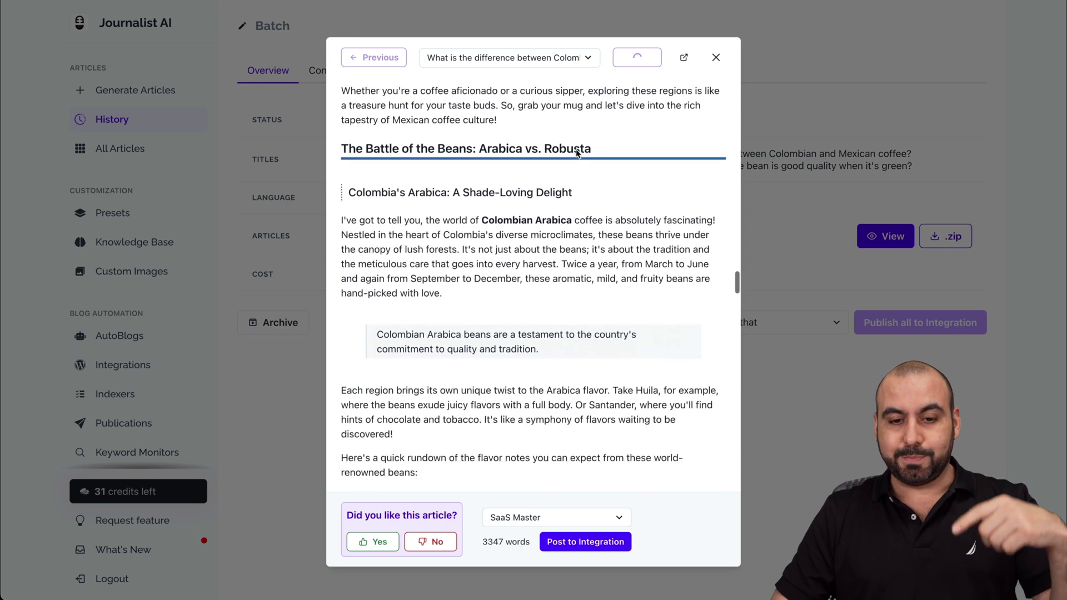
{"action": "scroll", "coordinate": [577, 150], "scroll_direction": "down", "scroll_amount": 5}
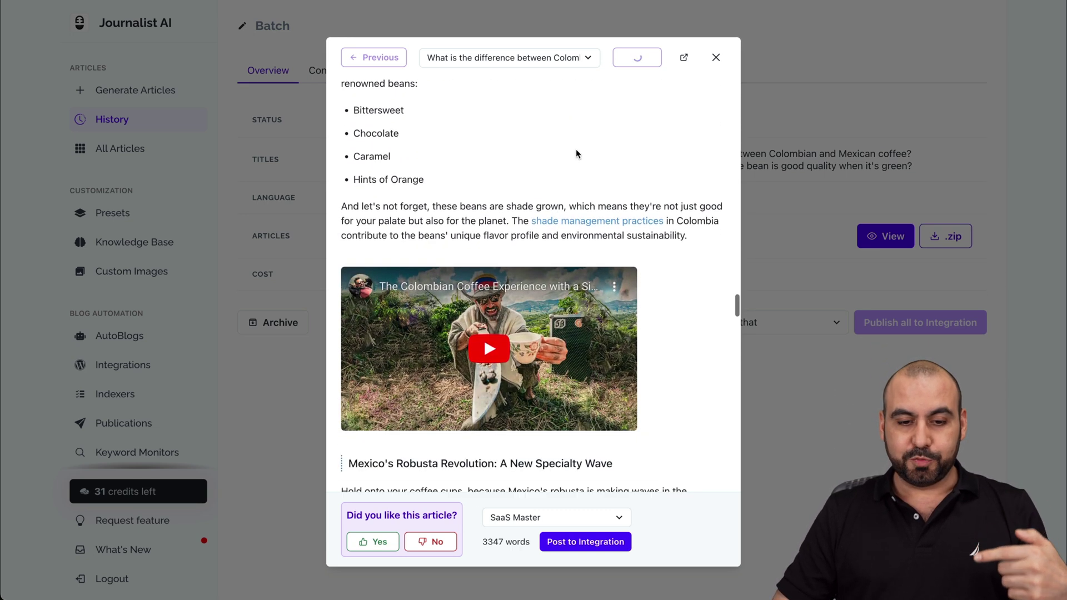
{"action": "scroll", "coordinate": [576, 149], "scroll_direction": "down", "scroll_amount": 14}
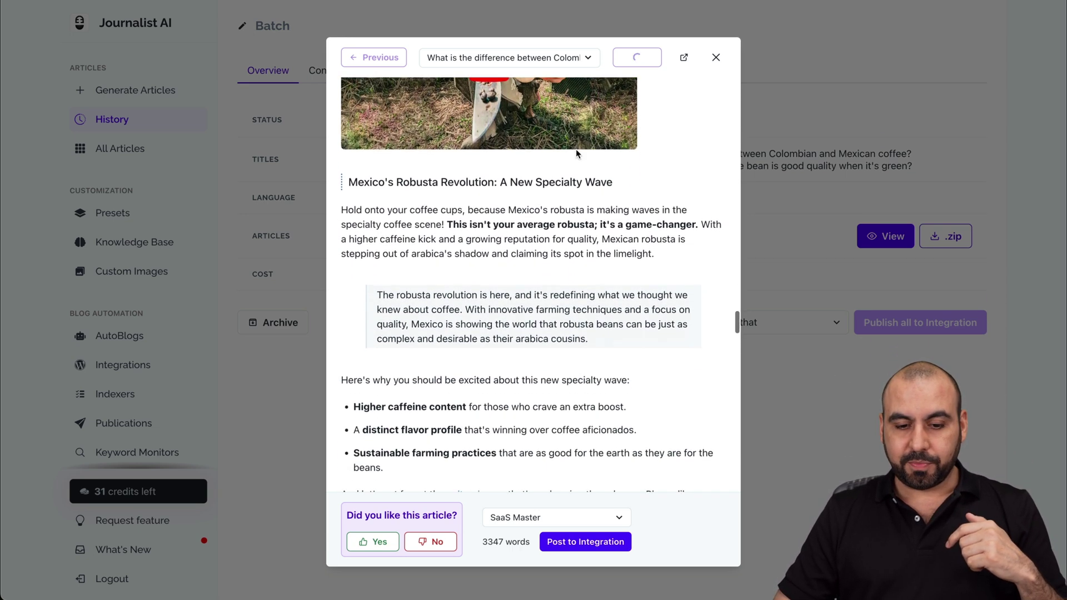
{"action": "scroll", "coordinate": [577, 153], "scroll_direction": "down", "scroll_amount": 11}
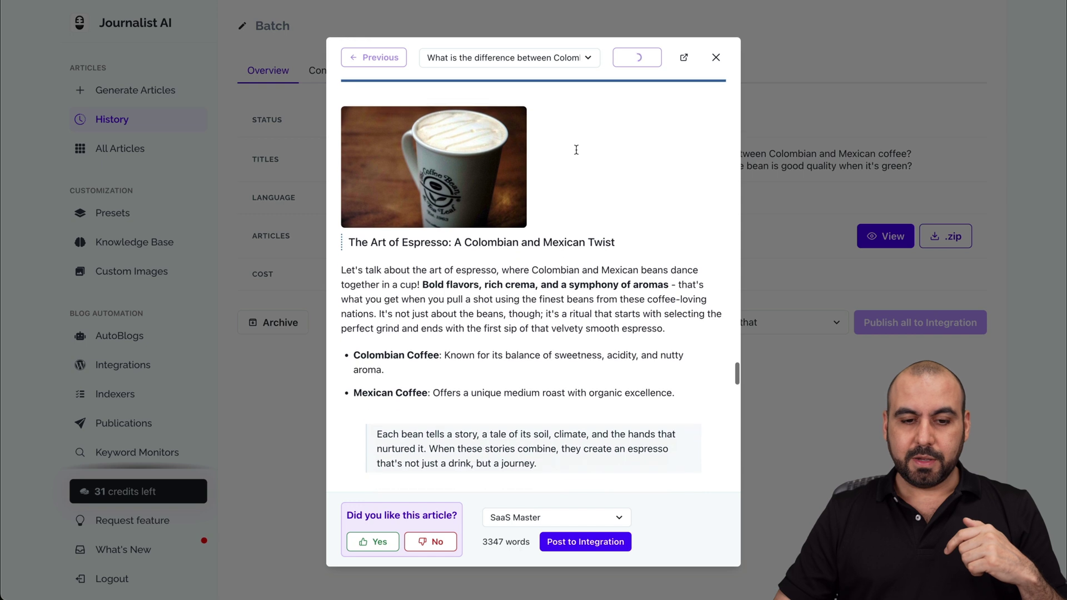
{"action": "scroll", "coordinate": [577, 153], "scroll_direction": "down", "scroll_amount": 10}
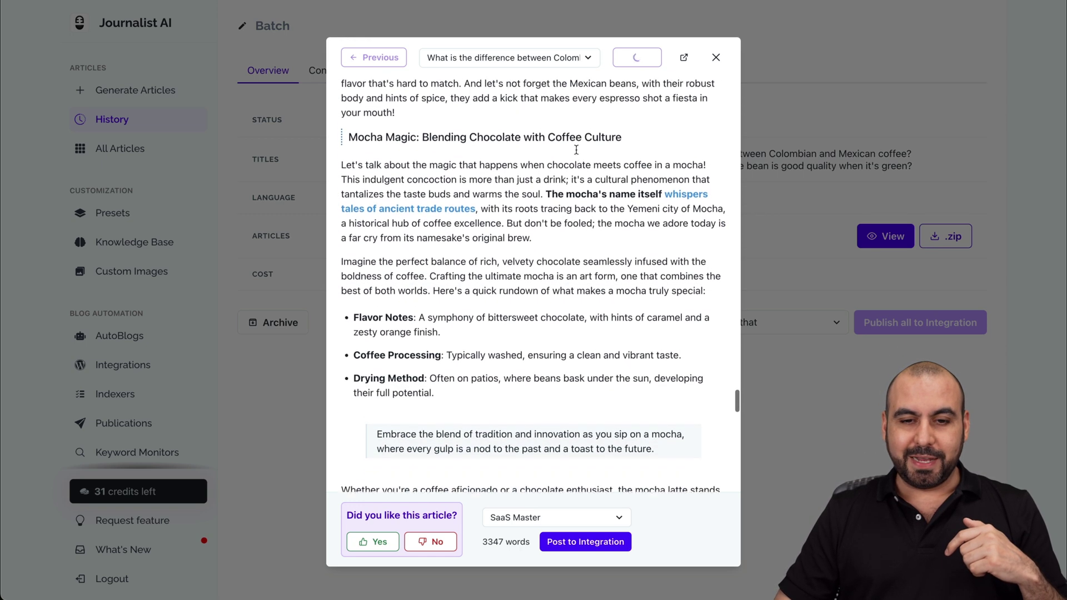
{"action": "scroll", "coordinate": [577, 154], "scroll_direction": "down", "scroll_amount": 7}
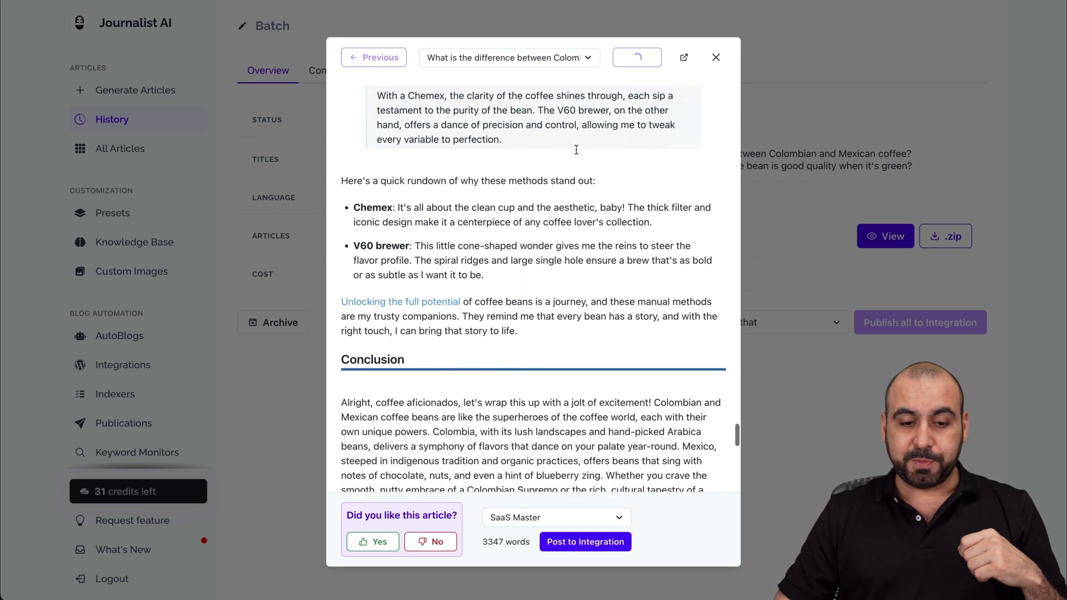
{"action": "scroll", "coordinate": [576, 150], "scroll_direction": "down", "scroll_amount": 2}
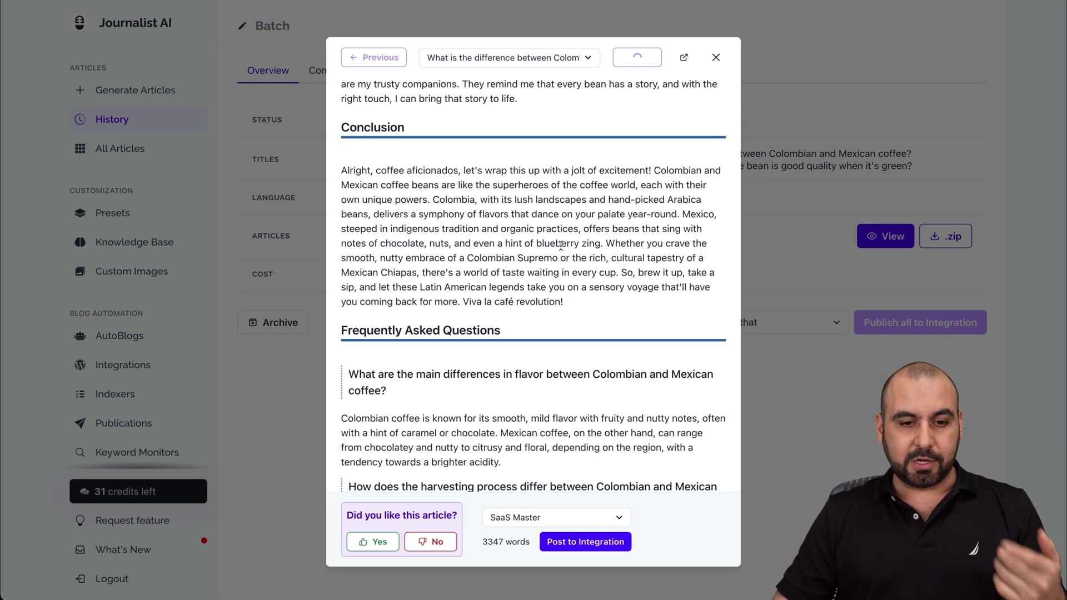
{"action": "scroll", "coordinate": [561, 245], "scroll_direction": "down", "scroll_amount": 8}
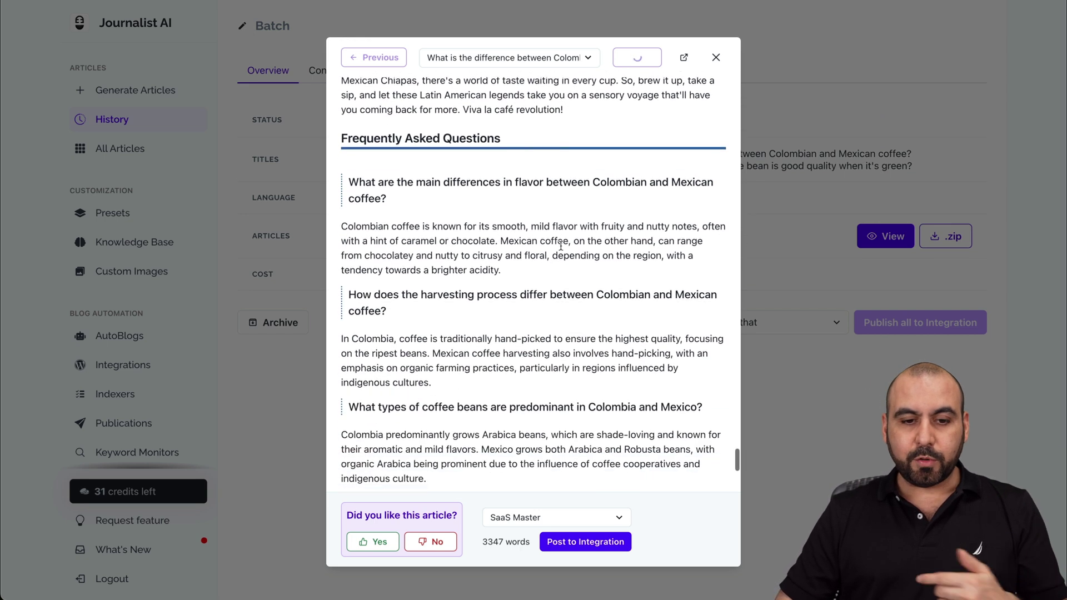
{"action": "scroll", "coordinate": [561, 250], "scroll_direction": "down", "scroll_amount": 2}
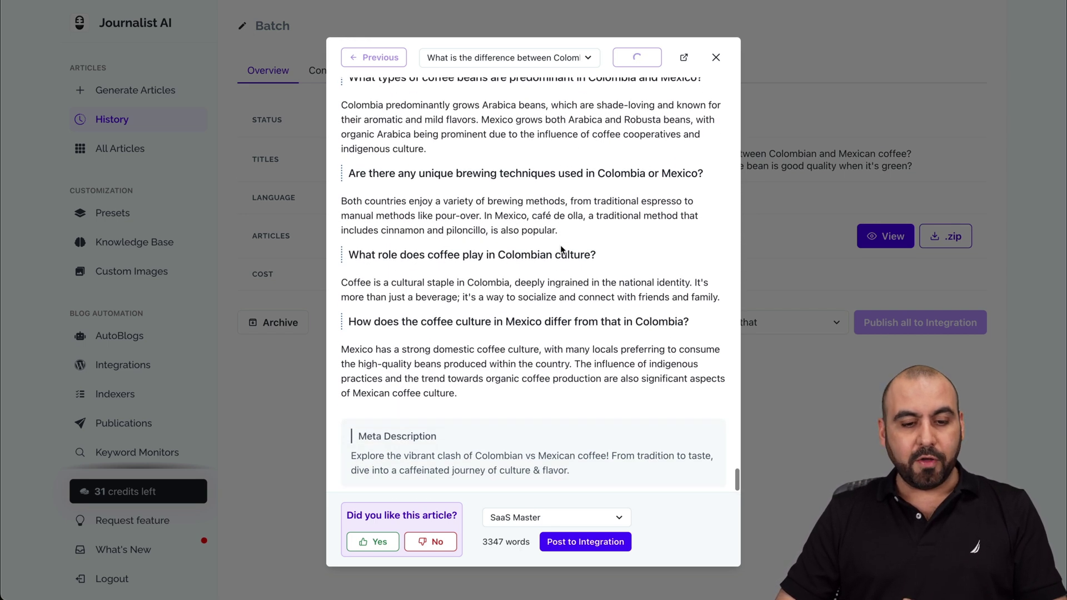
- Return to the top and post the article to the SaaS Master integration
{"action": "scroll", "coordinate": [561, 249], "scroll_direction": "up", "scroll_amount": 20}
{"action": "scroll", "coordinate": [561, 249], "scroll_direction": "up", "scroll_amount": 20}
{"action": "scroll", "coordinate": [561, 245], "scroll_direction": "up", "scroll_amount": 10}
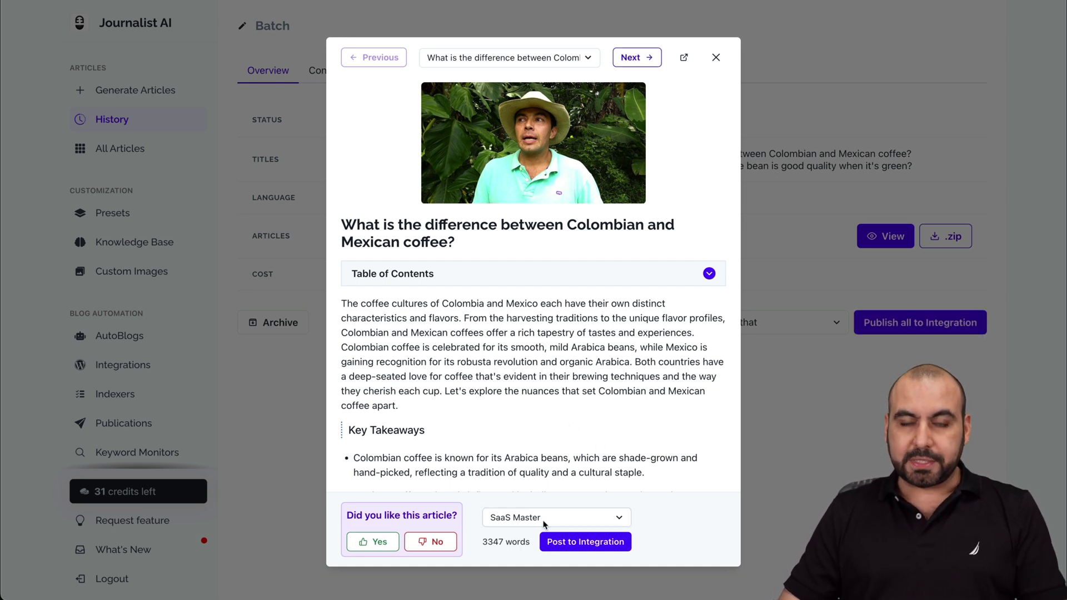
{"action": "left_click", "coordinate": [587, 547]}
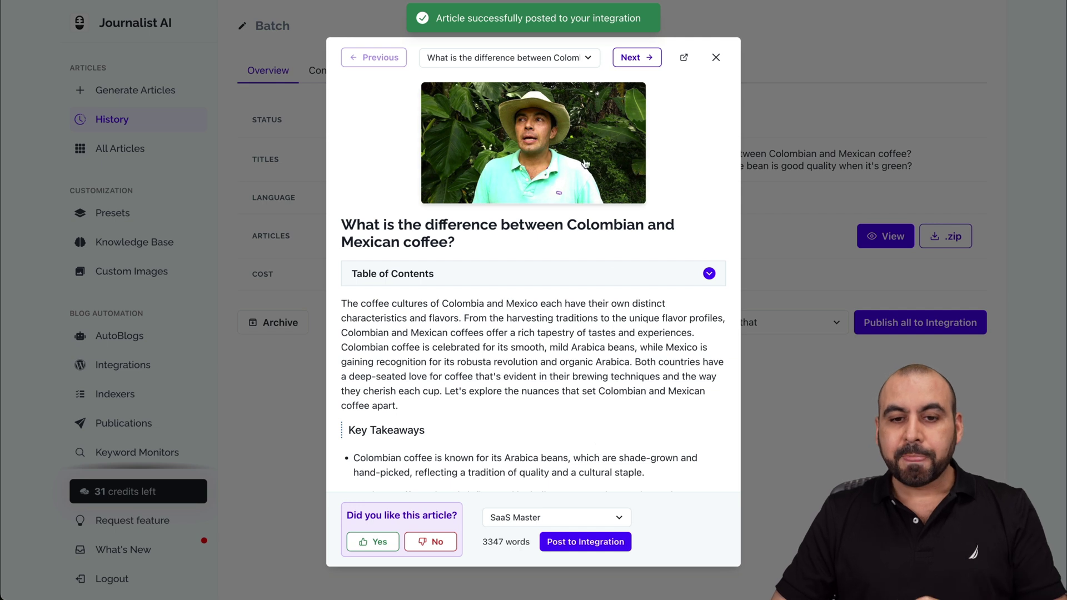
- Move to the next article and read through the green coffee bean quality article
{"action": "left_click", "coordinate": [641, 59]}
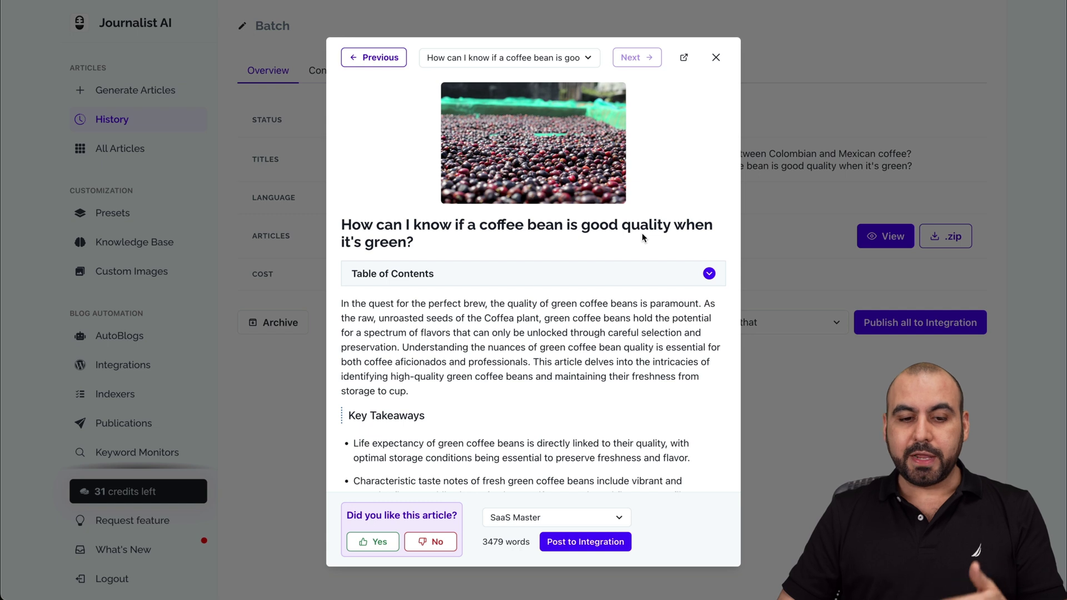
{"action": "scroll", "coordinate": [554, 349], "scroll_direction": "down", "scroll_amount": 15}
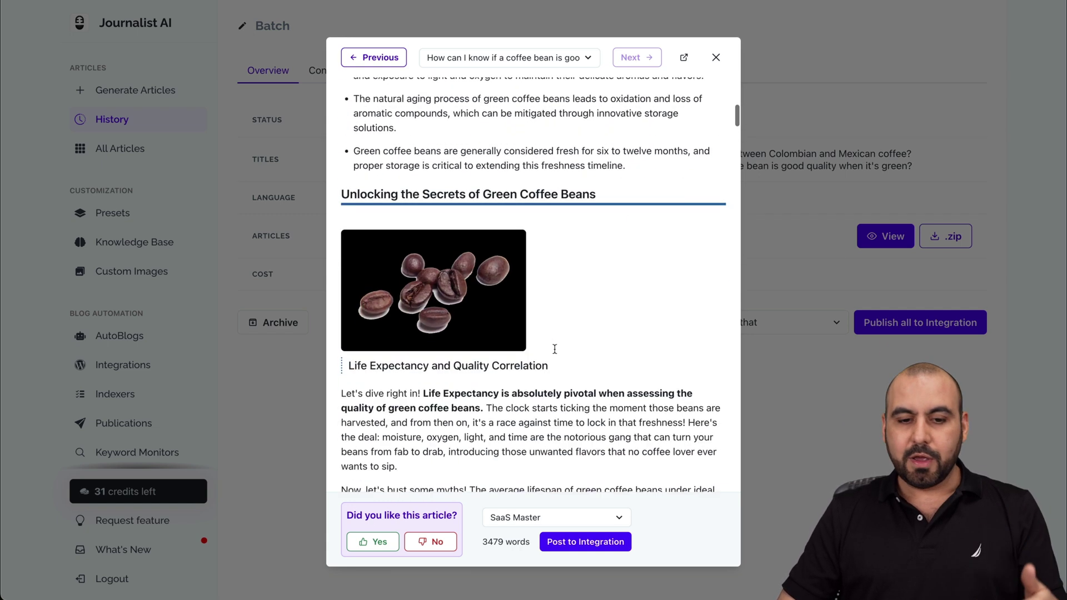
{"action": "scroll", "coordinate": [555, 349], "scroll_direction": "down", "scroll_amount": 1}
{"action": "scroll", "coordinate": [555, 349], "scroll_direction": "up", "scroll_amount": 2}
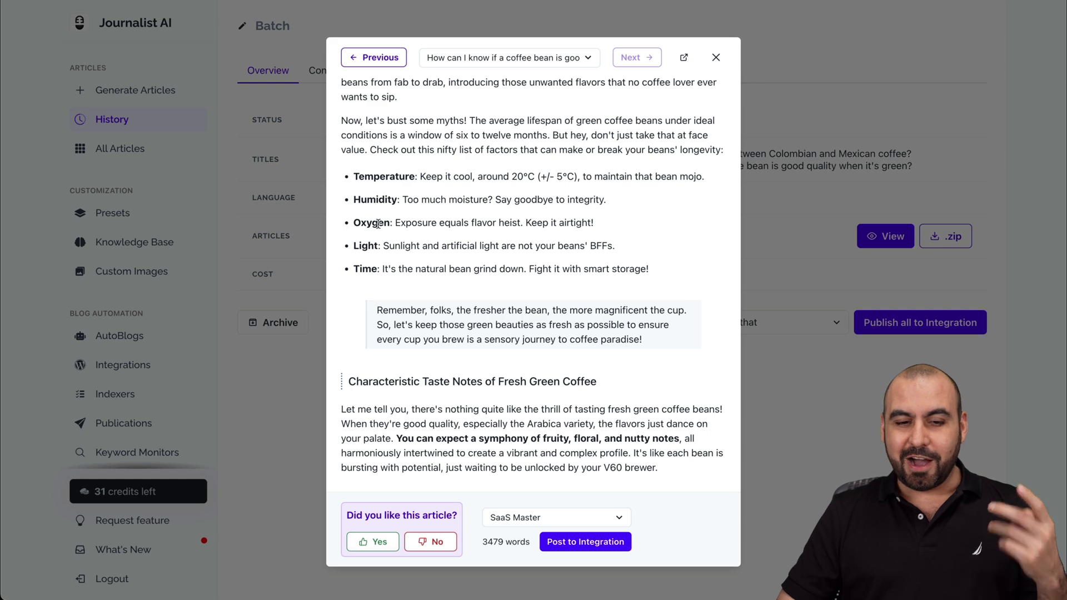
{"action": "scroll", "coordinate": [385, 279], "scroll_direction": "down", "scroll_amount": 20}
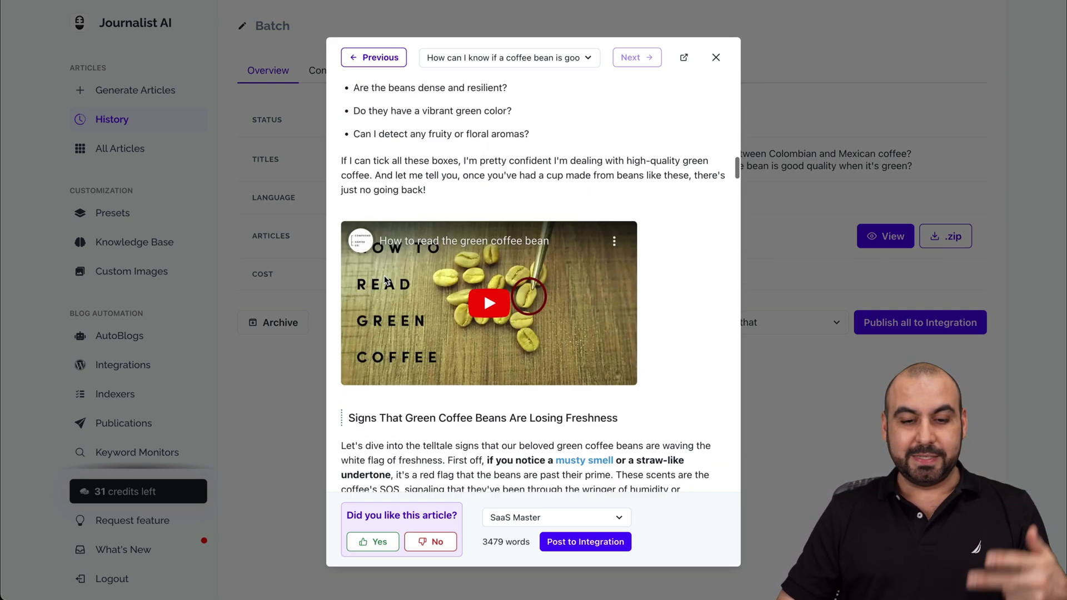
{"action": "scroll", "coordinate": [385, 277], "scroll_direction": "down", "scroll_amount": 20}
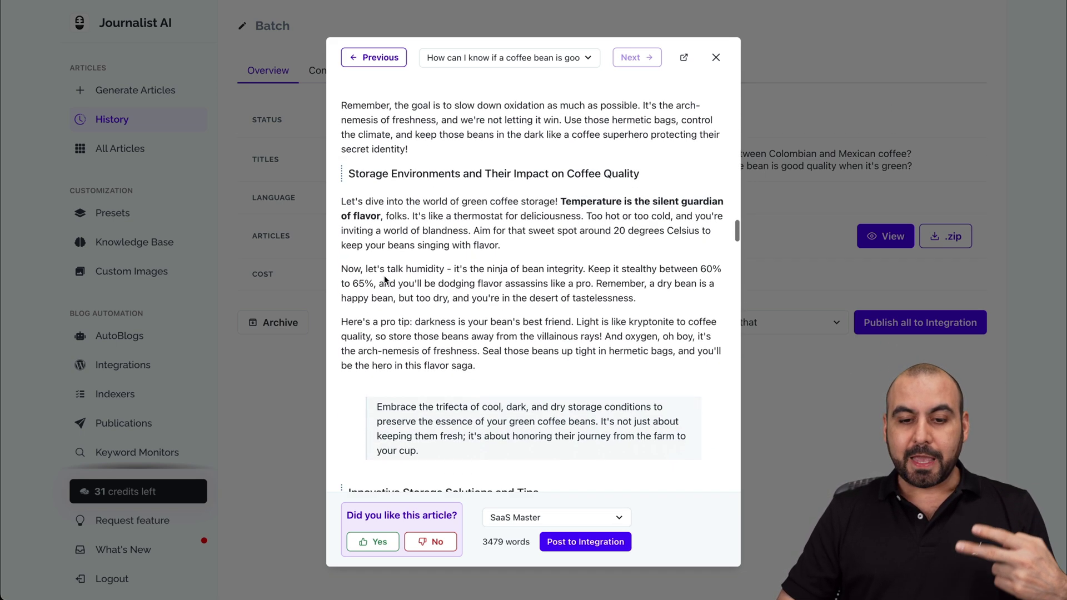
{"action": "scroll", "coordinate": [384, 278], "scroll_direction": "down", "scroll_amount": 20}
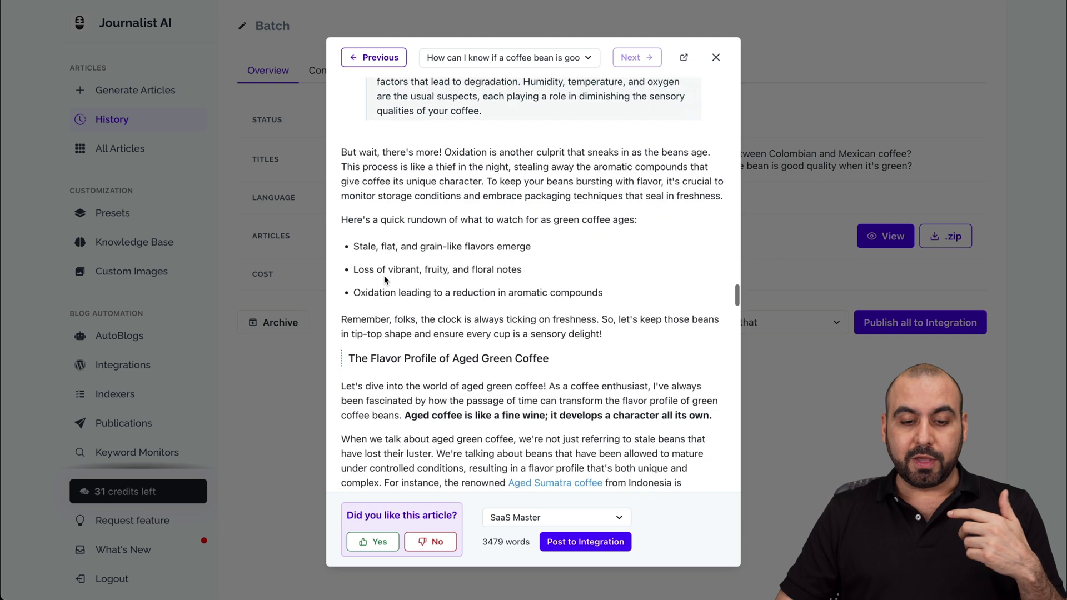
{"action": "scroll", "coordinate": [385, 280], "scroll_direction": "down", "scroll_amount": 20}
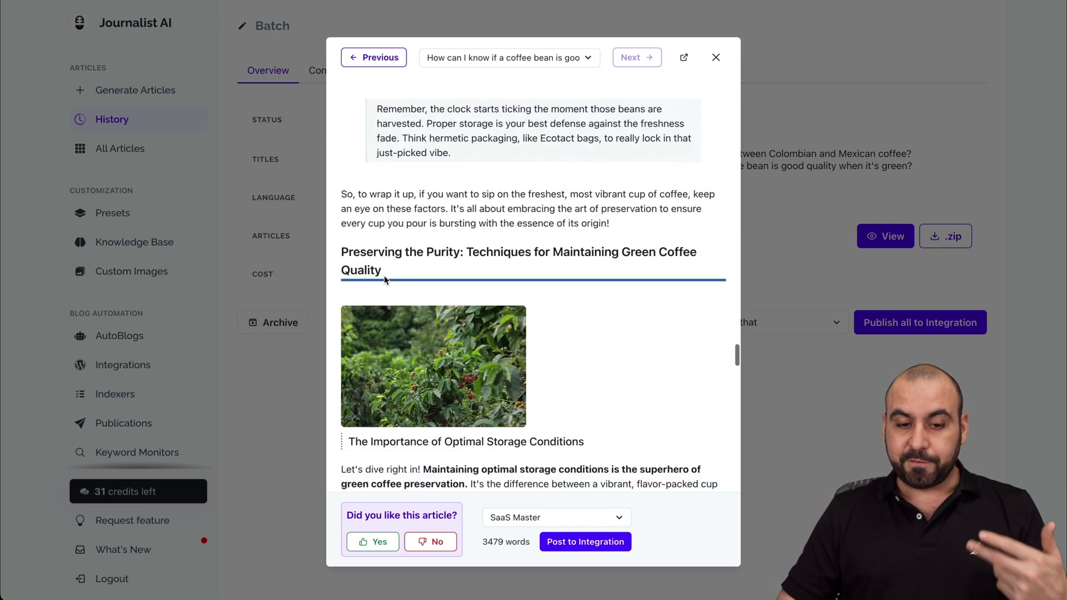
{"action": "scroll", "coordinate": [384, 280], "scroll_direction": "down", "scroll_amount": 5}
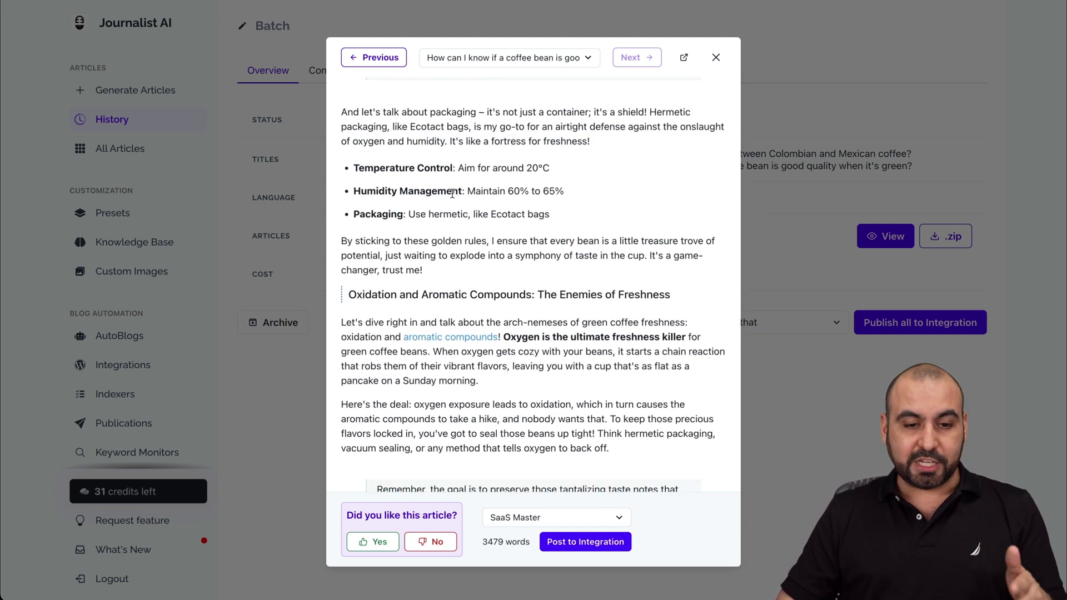
{"action": "scroll", "coordinate": [468, 278], "scroll_direction": "down", "scroll_amount": 20}
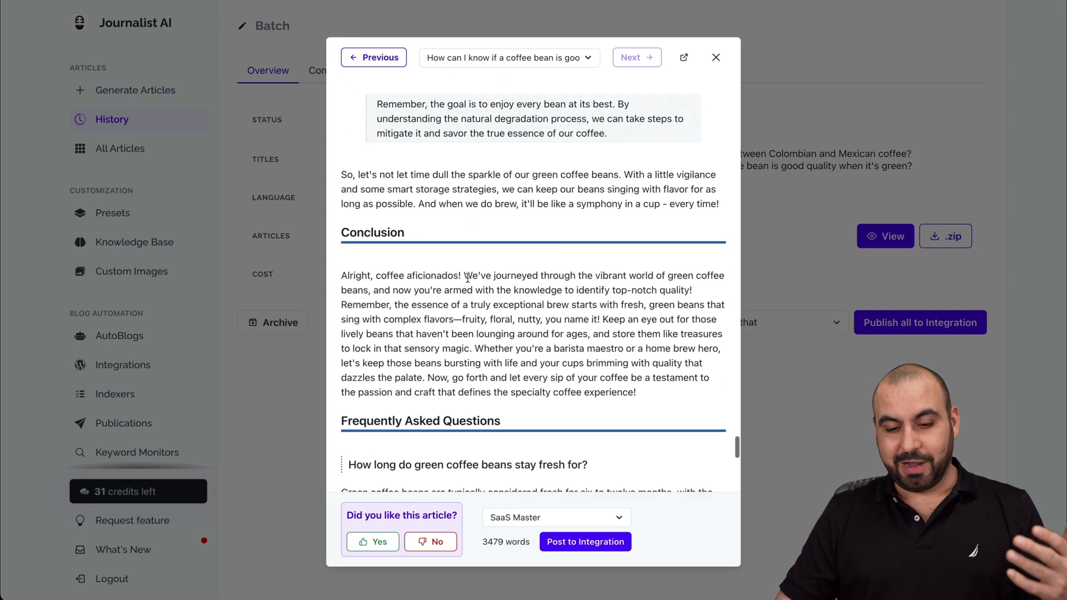
{"action": "scroll", "coordinate": [468, 278], "scroll_direction": "down", "scroll_amount": 5}
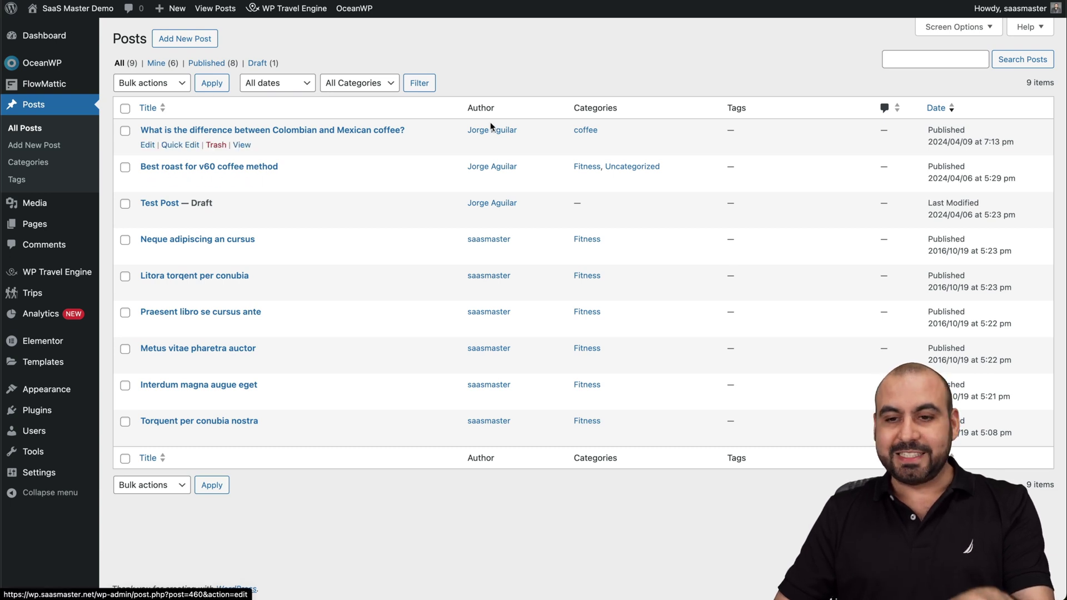
- Open the Colombian vs Mexican coffee post live on the blog, read it, and return to the top
{"action": "left_click", "coordinate": [242, 181]}
{"action": "scroll", "coordinate": [648, 318], "scroll_direction": "down", "scroll_amount": 7}
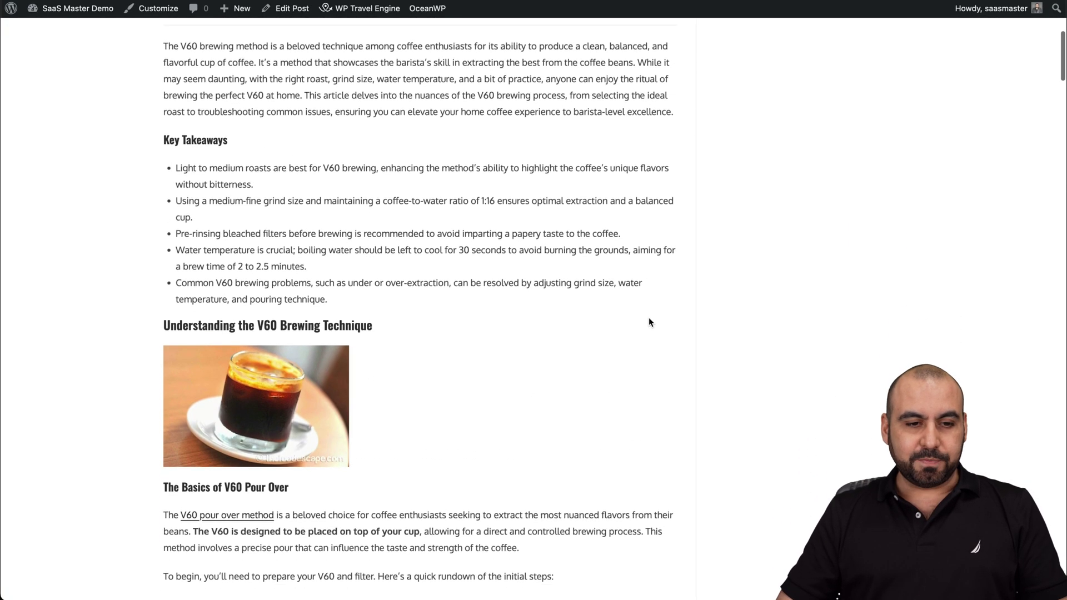
{"action": "scroll", "coordinate": [648, 318], "scroll_direction": "down", "scroll_amount": 10}
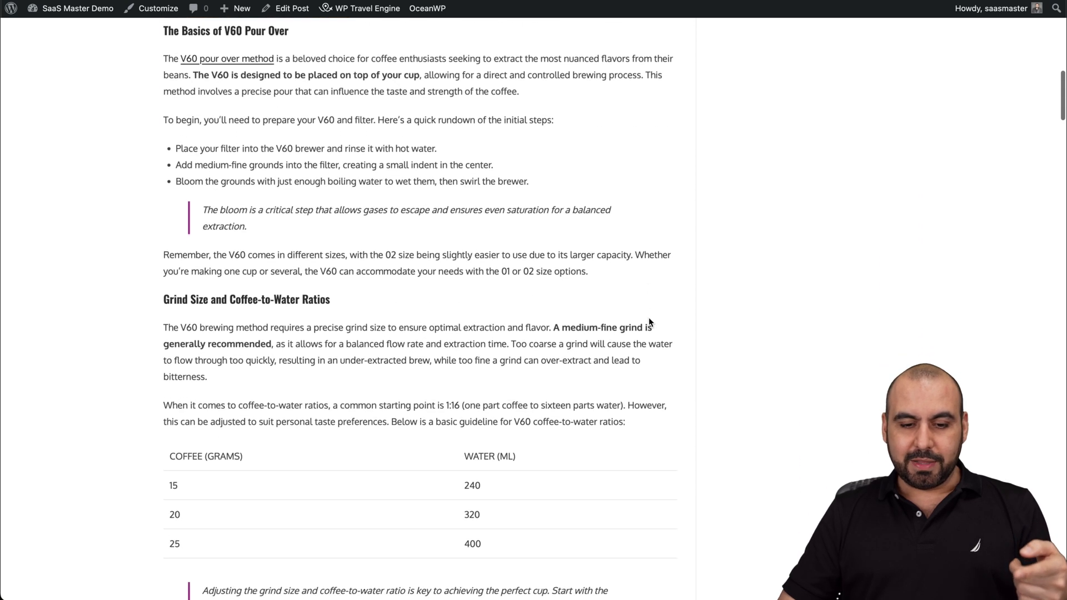
{"action": "scroll", "coordinate": [649, 322], "scroll_direction": "down", "scroll_amount": 2}
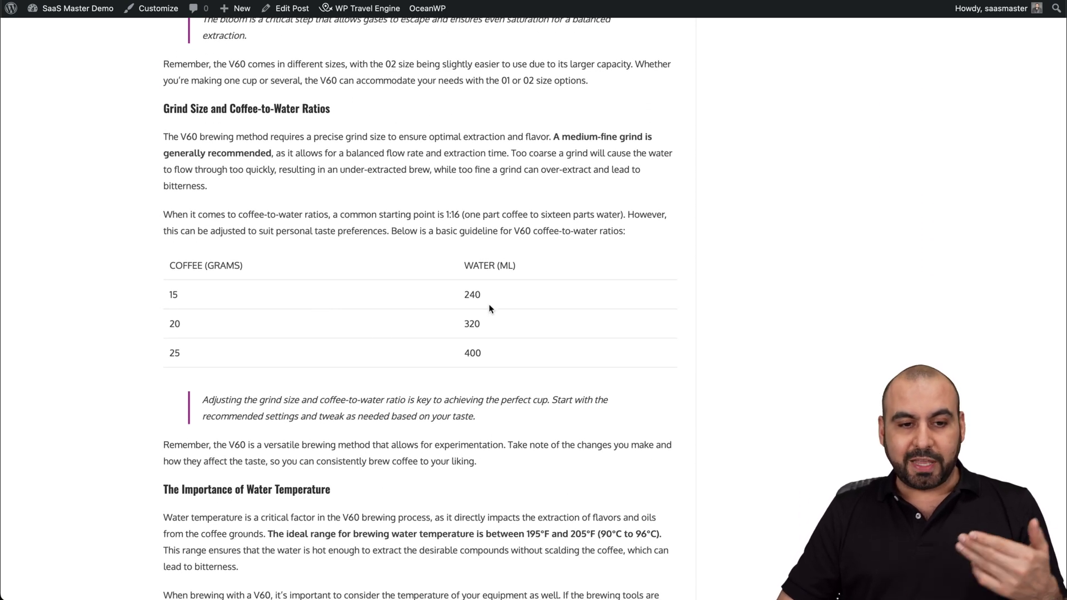
{"action": "scroll", "coordinate": [490, 309], "scroll_direction": "down", "scroll_amount": 4}
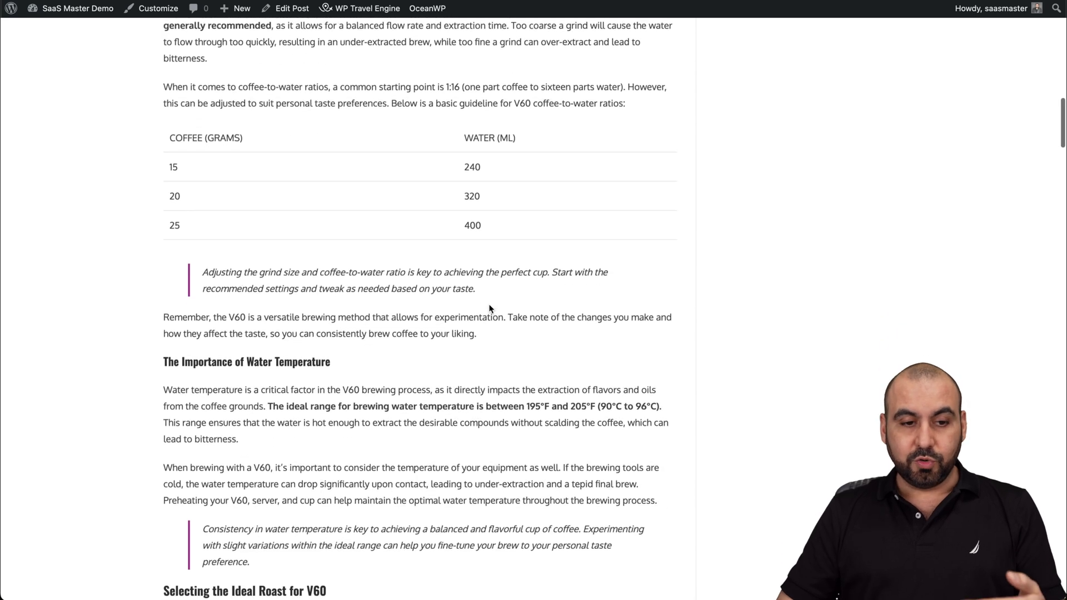
{"action": "scroll", "coordinate": [257, 183], "scroll_direction": "down", "scroll_amount": 20}
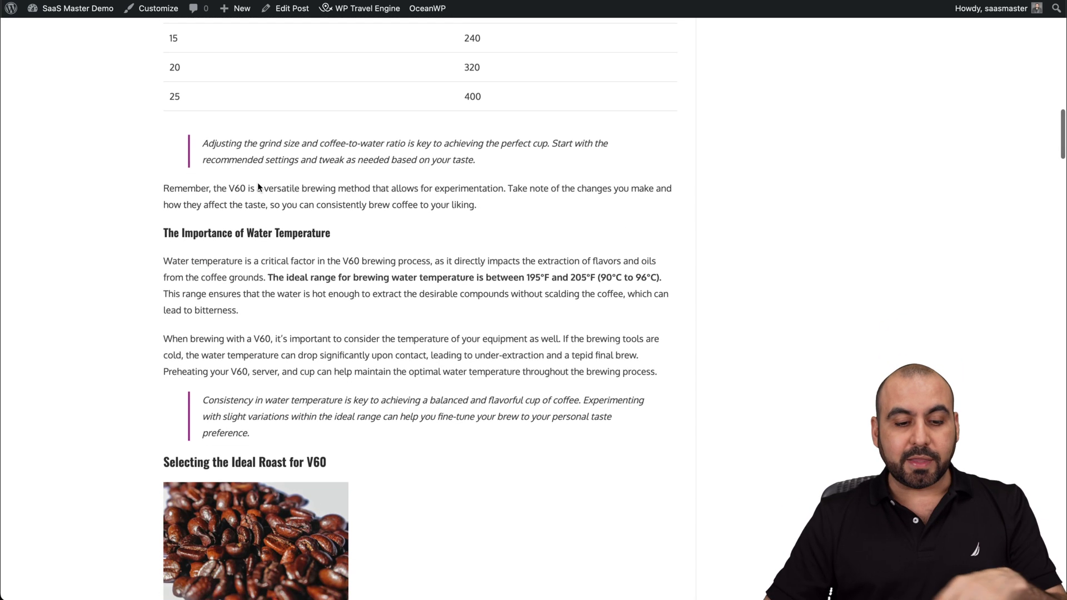
{"action": "scroll", "coordinate": [258, 183], "scroll_direction": "down", "scroll_amount": 20}
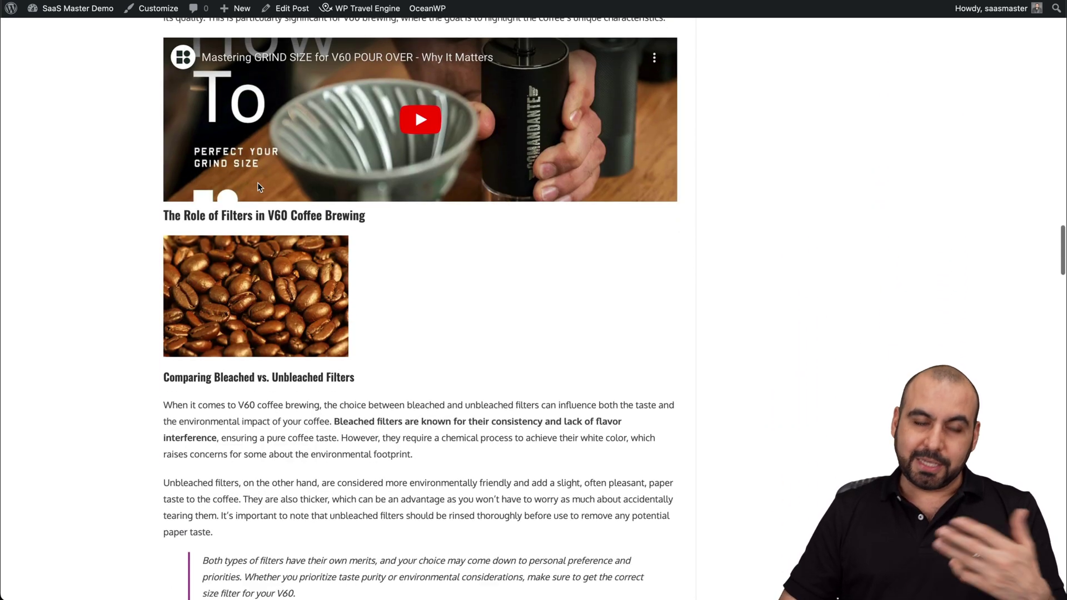
{"action": "scroll", "coordinate": [258, 182], "scroll_direction": "down", "scroll_amount": 20}
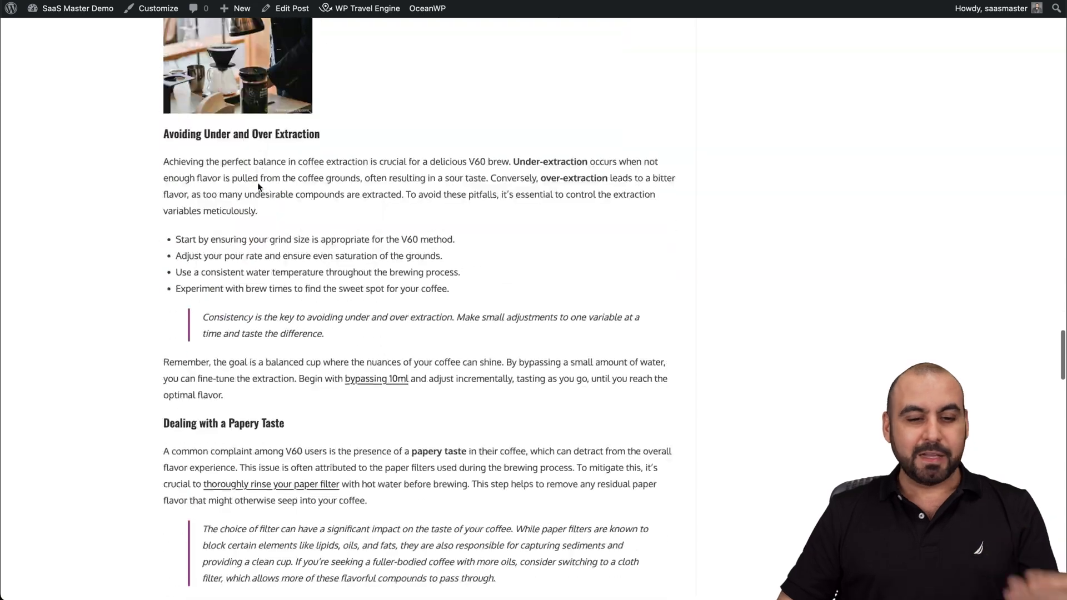
{"action": "scroll", "coordinate": [258, 184], "scroll_direction": "down", "scroll_amount": 20}
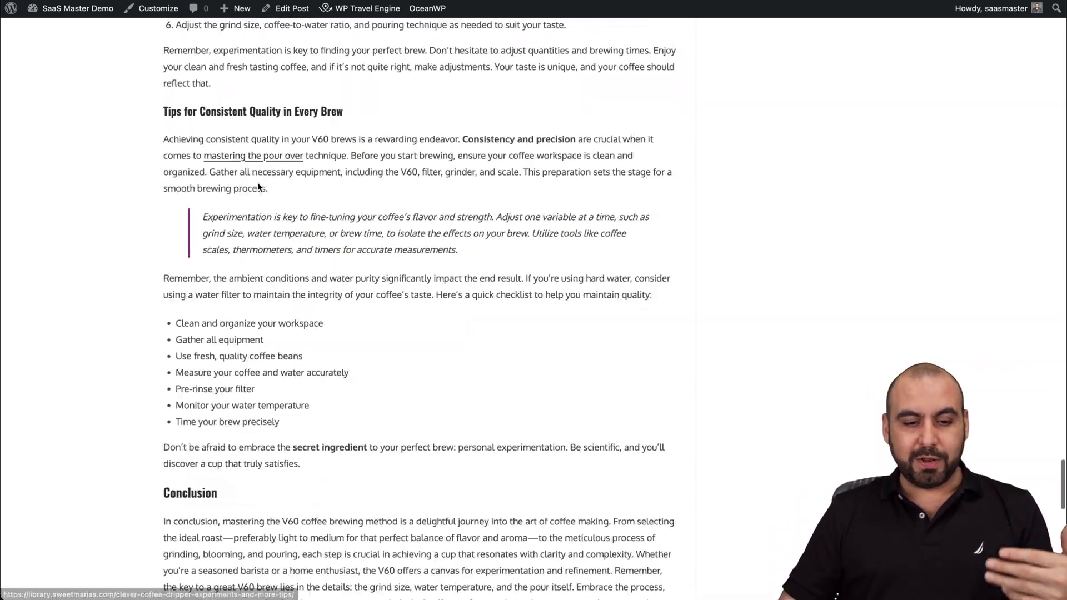
{"action": "scroll", "coordinate": [258, 184], "scroll_direction": "down", "scroll_amount": 5}
{"action": "scroll", "coordinate": [318, 199], "scroll_direction": "up", "scroll_amount": 20}
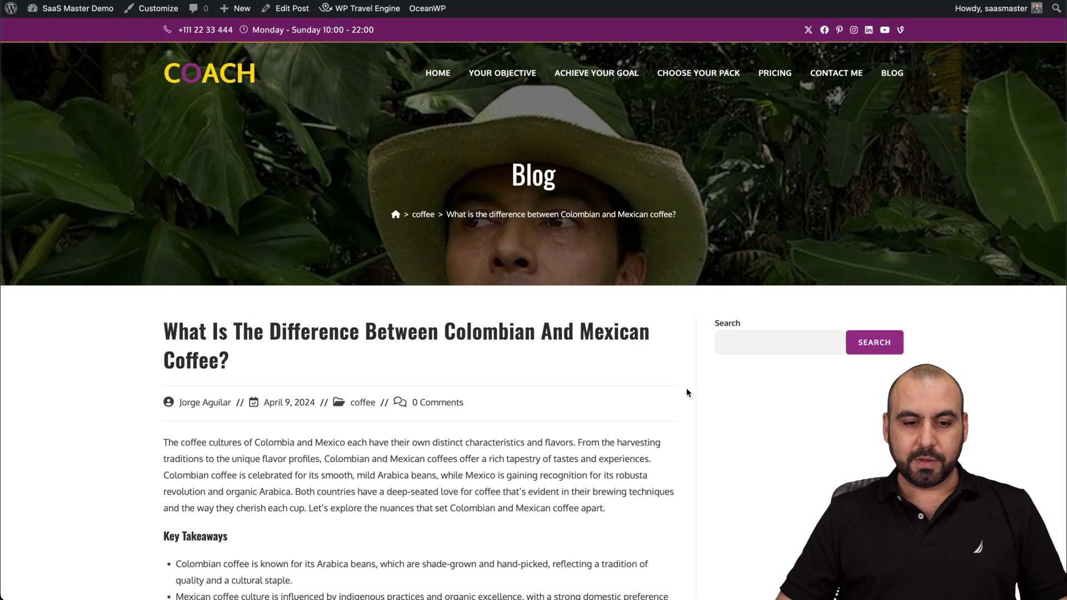
{"action": "scroll", "coordinate": [675, 434], "scroll_direction": "down", "scroll_amount": 12}
{"action": "scroll", "coordinate": [676, 433], "scroll_direction": "down", "scroll_amount": 15}
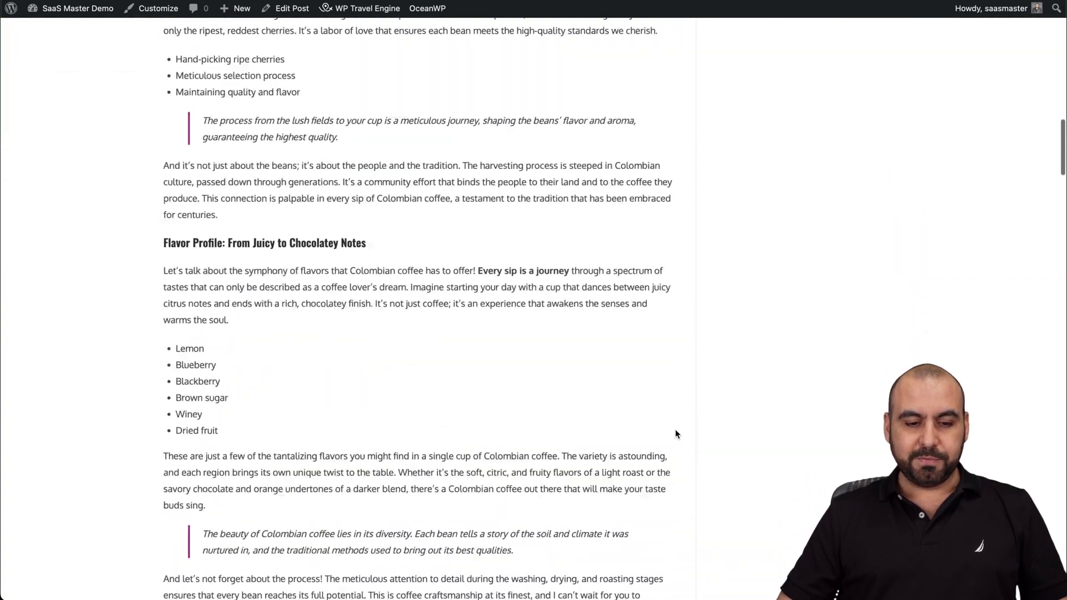
{"action": "scroll", "coordinate": [676, 434], "scroll_direction": "down", "scroll_amount": 12}
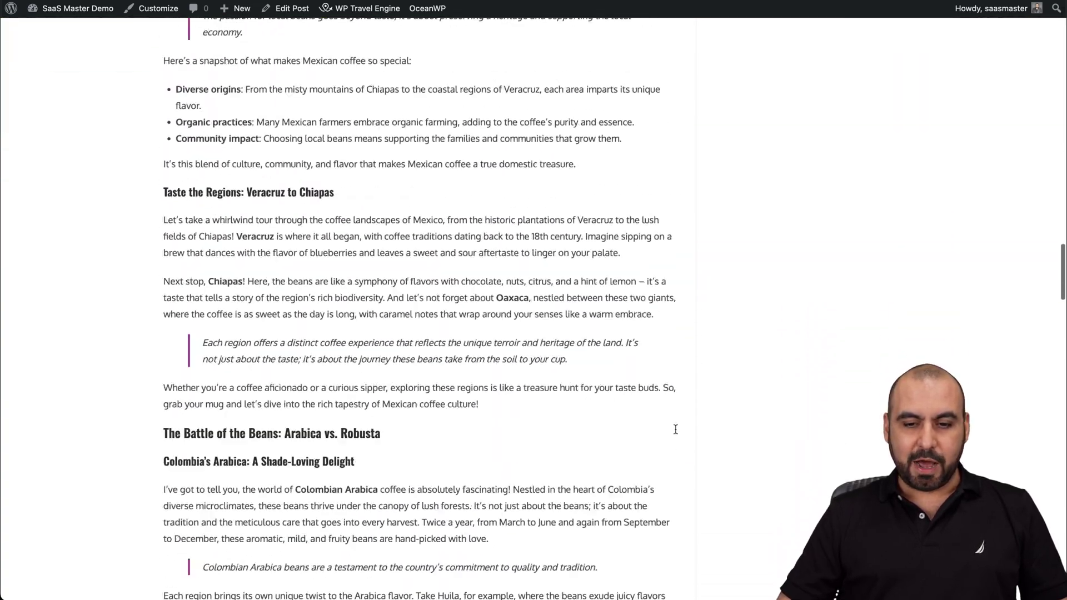
{"action": "scroll", "coordinate": [676, 433], "scroll_direction": "up", "scroll_amount": 15}
{"action": "scroll", "coordinate": [677, 434], "scroll_direction": "up", "scroll_amount": 15}
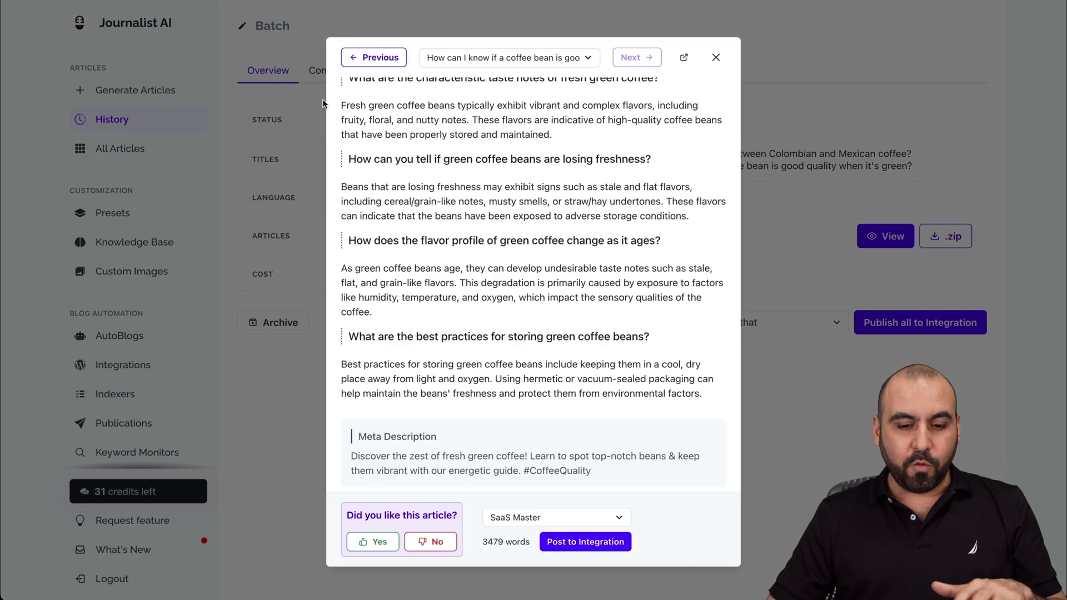
- Close the article preview, go via All Articles to Presets, and start a new preset
{"action": "left_click", "coordinate": [716, 58]}
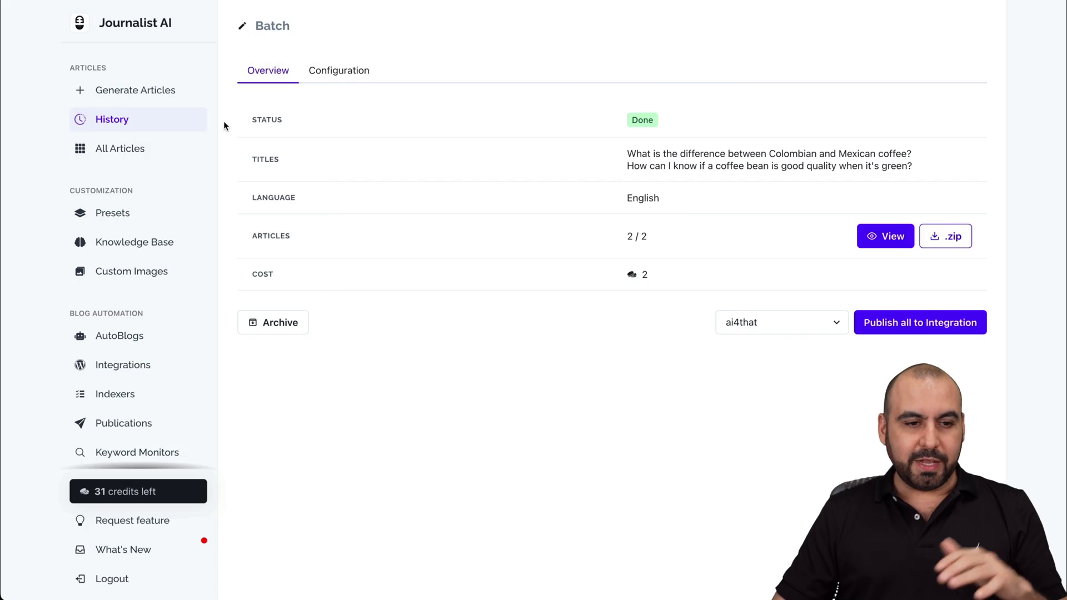
{"action": "left_click", "coordinate": [154, 156]}
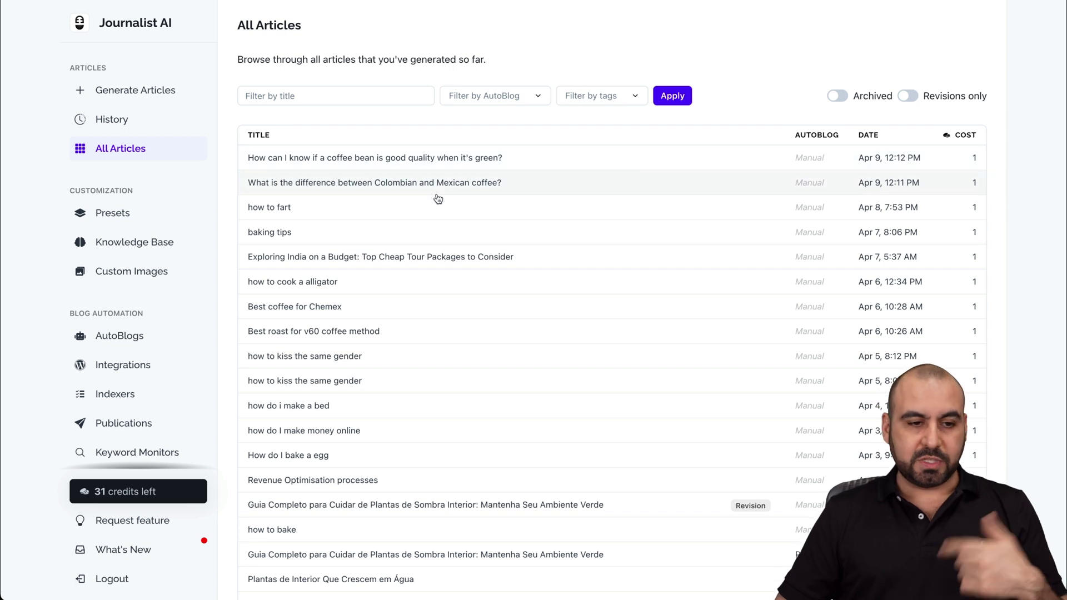
{"action": "left_click", "coordinate": [140, 214]}
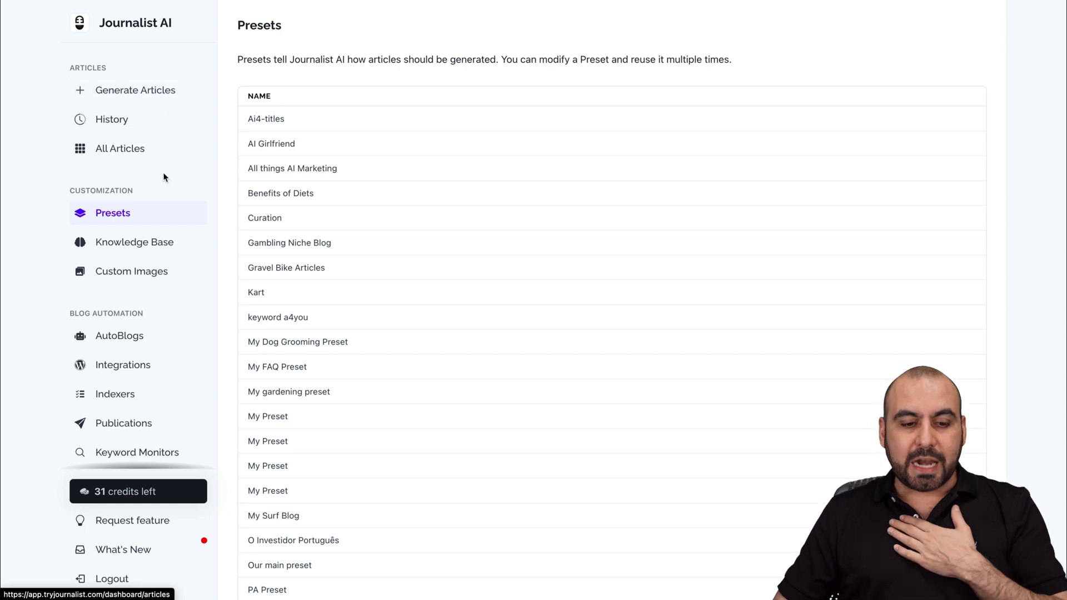
{"action": "scroll", "coordinate": [357, 364], "scroll_direction": "down", "scroll_amount": 9}
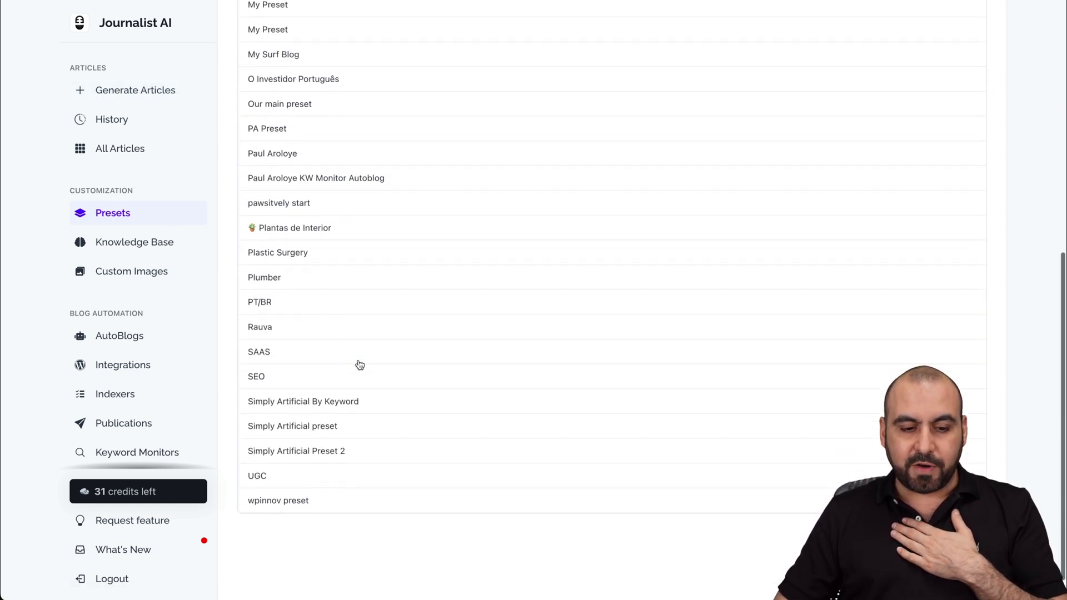
{"action": "left_click", "coordinate": [767, 528]}
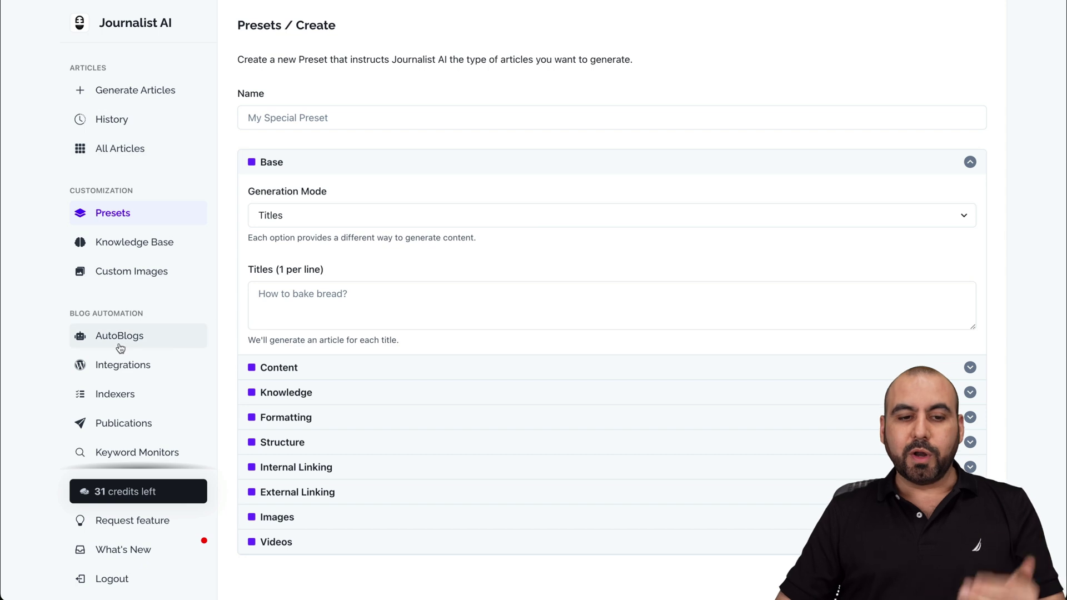
- Name a new preset 'TEST TEST', then go to the Knowledge Base list
{"action": "left_click", "coordinate": [315, 117]}
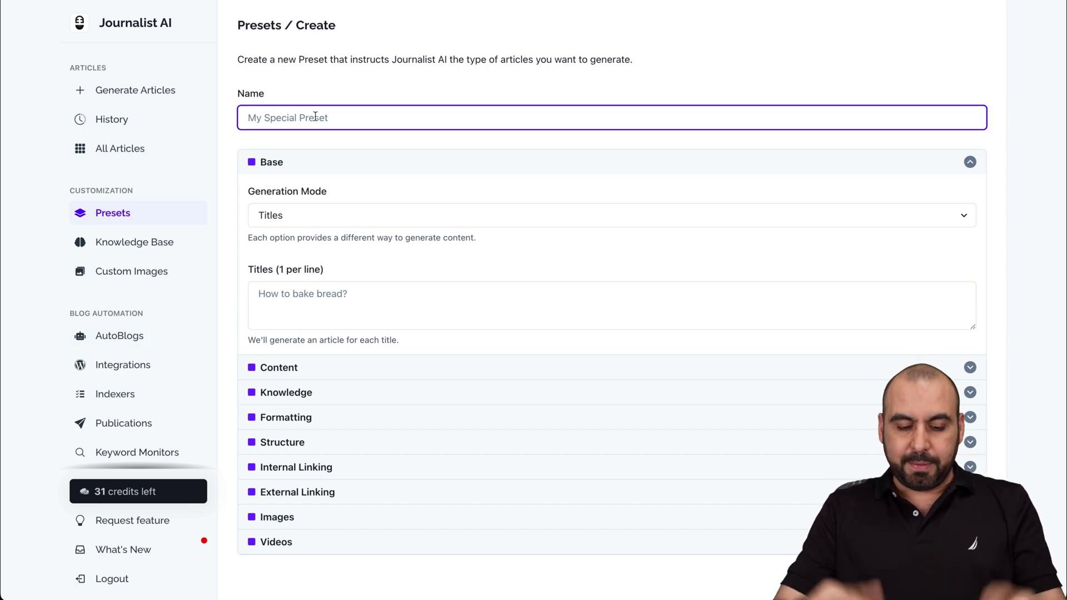
{"action": "type", "text": "TEST TEST"}
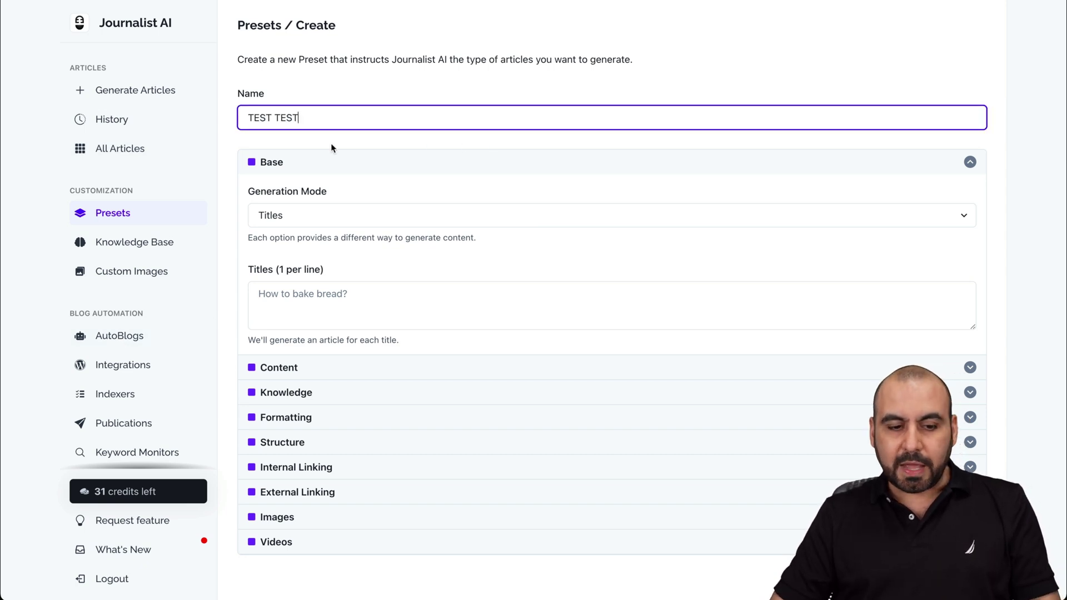
{"action": "scroll", "coordinate": [346, 175], "scroll_direction": "down", "scroll_amount": 2}
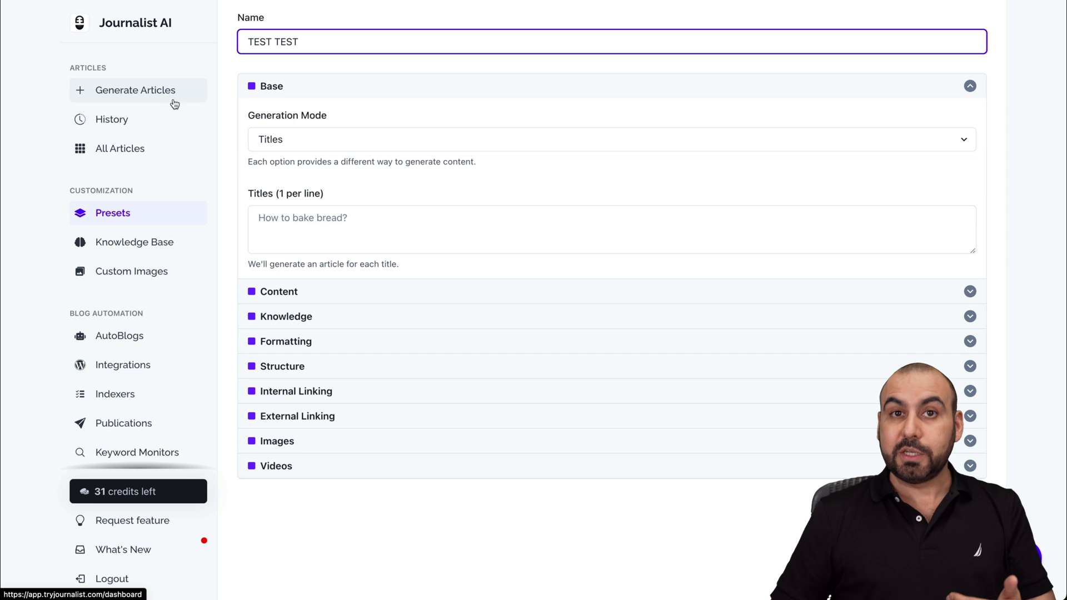
{"action": "left_click", "coordinate": [157, 243]}
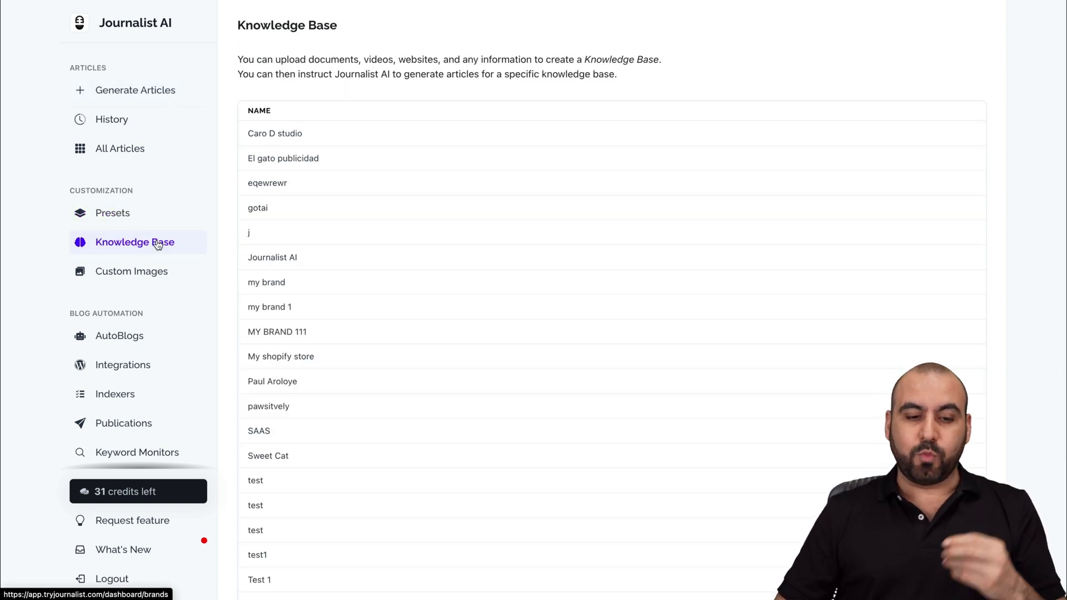
- Create a new knowledge base named 'test'
{"action": "scroll", "coordinate": [419, 362], "scroll_direction": "down", "scroll_amount": 4}
{"action": "left_click", "coordinate": [832, 432]}
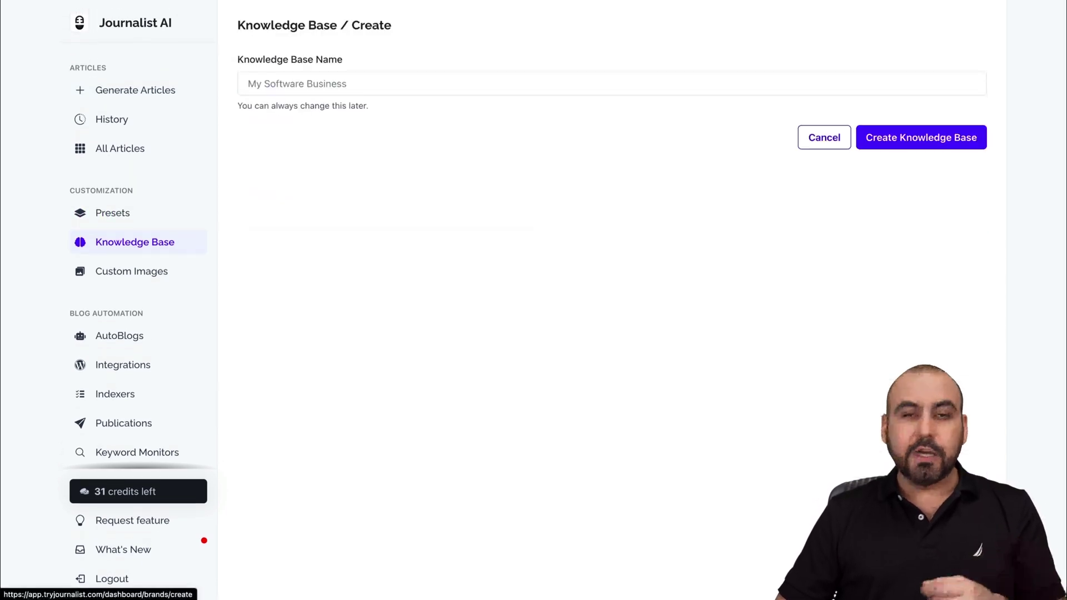
{"action": "left_click", "coordinate": [760, 83]}
{"action": "type", "text": "test"}
{"action": "left_click", "coordinate": [889, 137]}
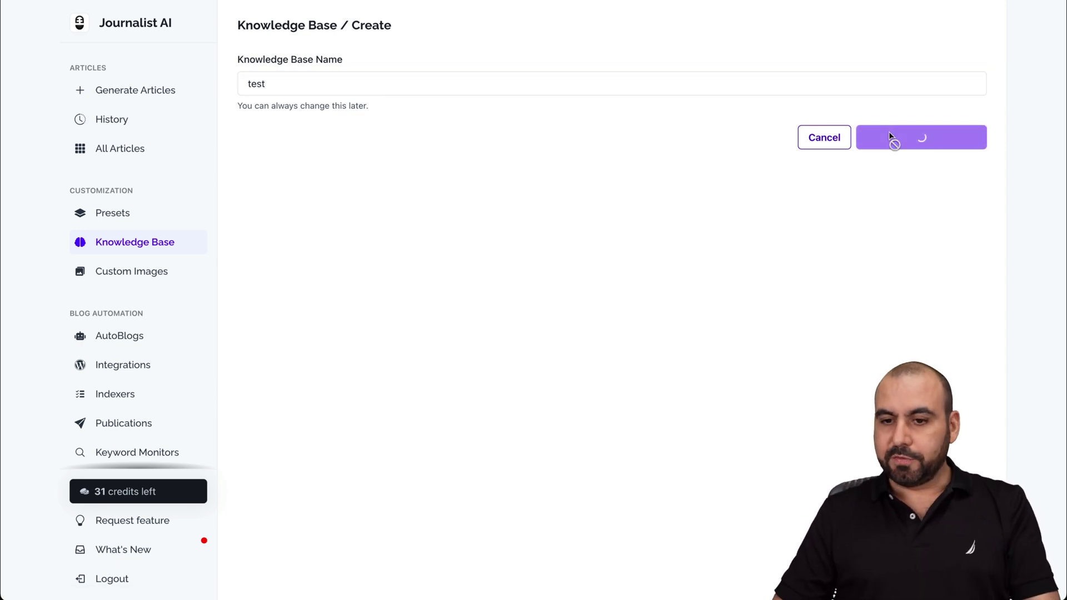
- Start a Plain Text asset in the 'test' knowledge base, then view Custom Images
{"action": "scroll", "coordinate": [773, 512], "scroll_direction": "down", "scroll_amount": 4}
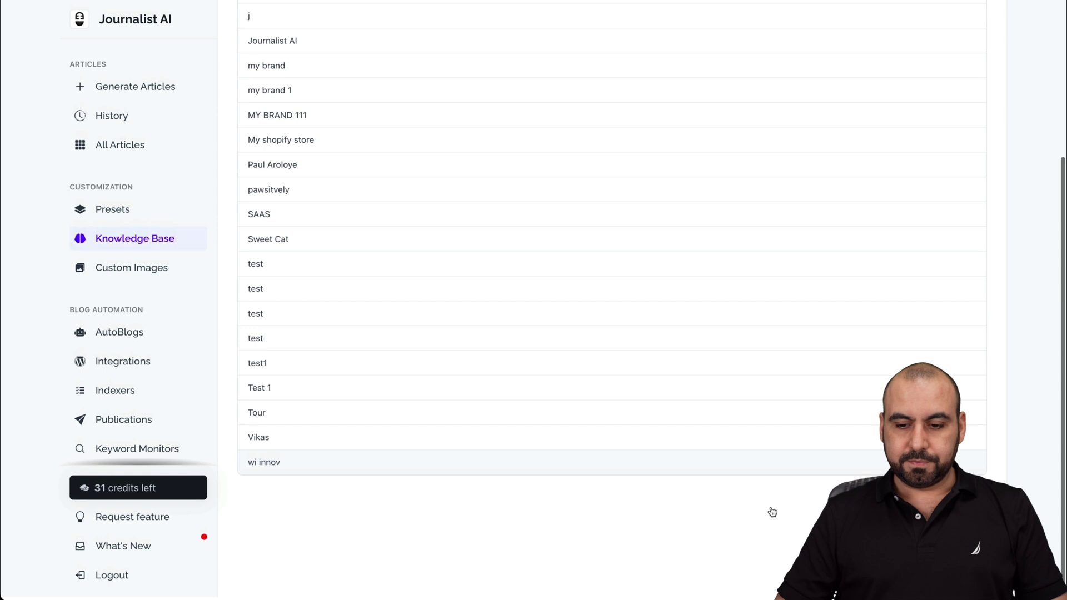
{"action": "left_click", "coordinate": [298, 288]}
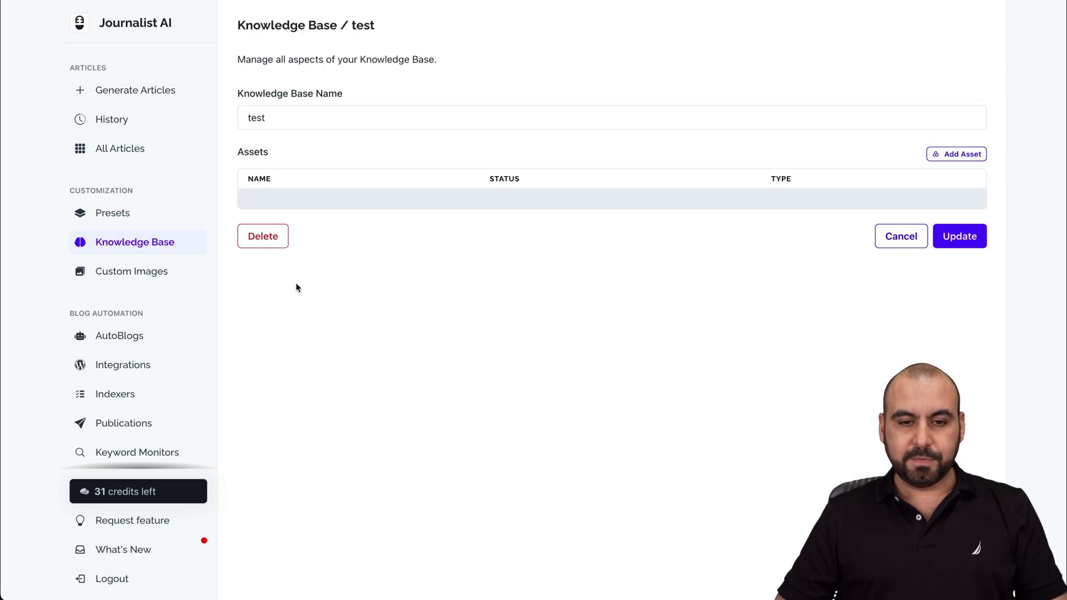
{"action": "left_click", "coordinate": [961, 159]}
{"action": "left_click", "coordinate": [425, 148]}
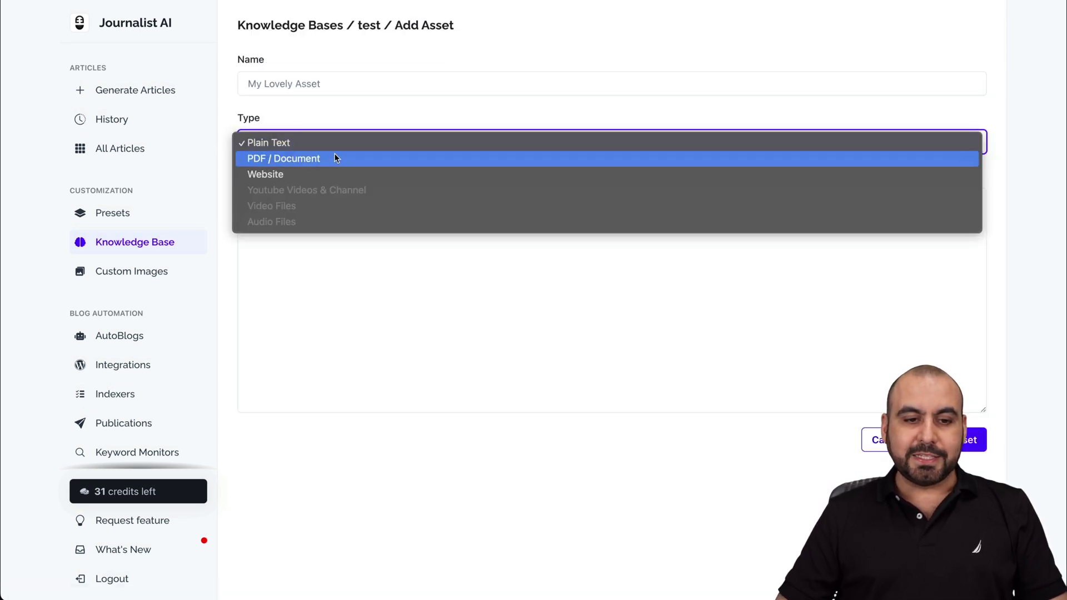
{"action": "left_click", "coordinate": [364, 300]}
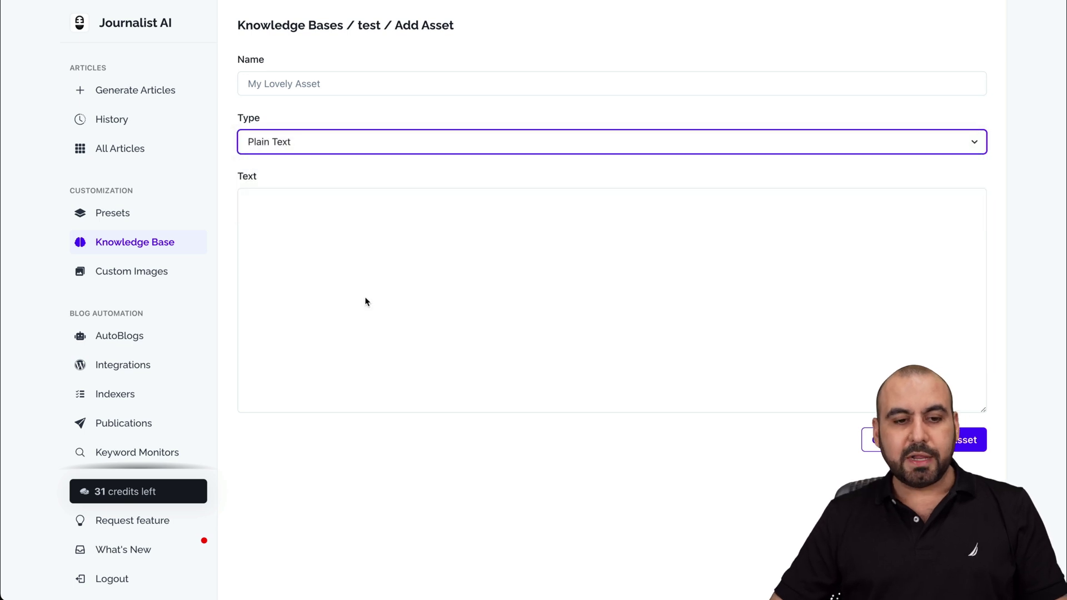
{"action": "left_click", "coordinate": [360, 219]}
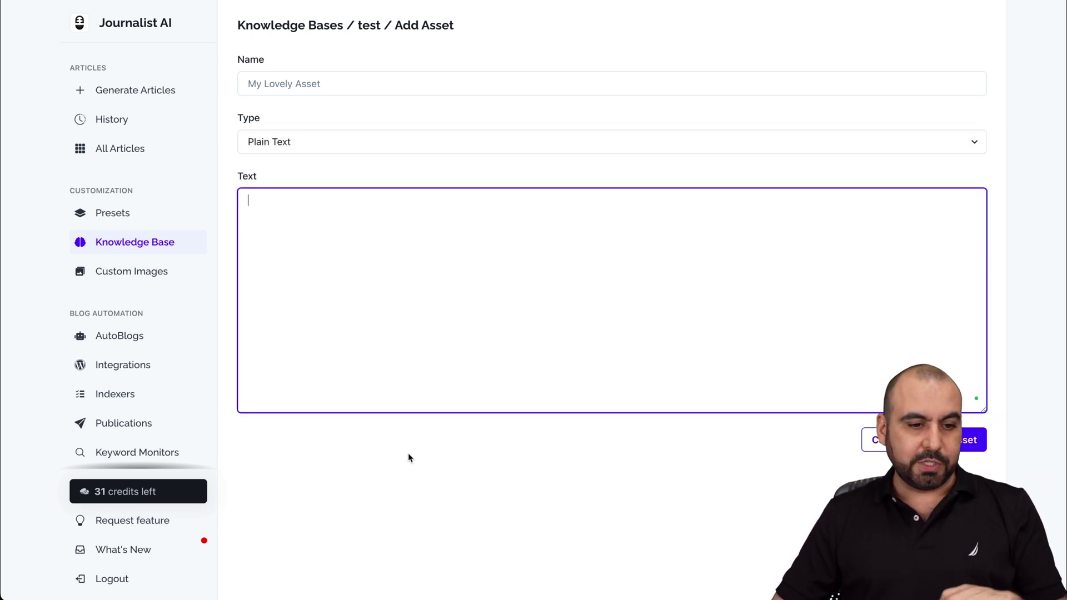
{"action": "left_click", "coordinate": [161, 272]}
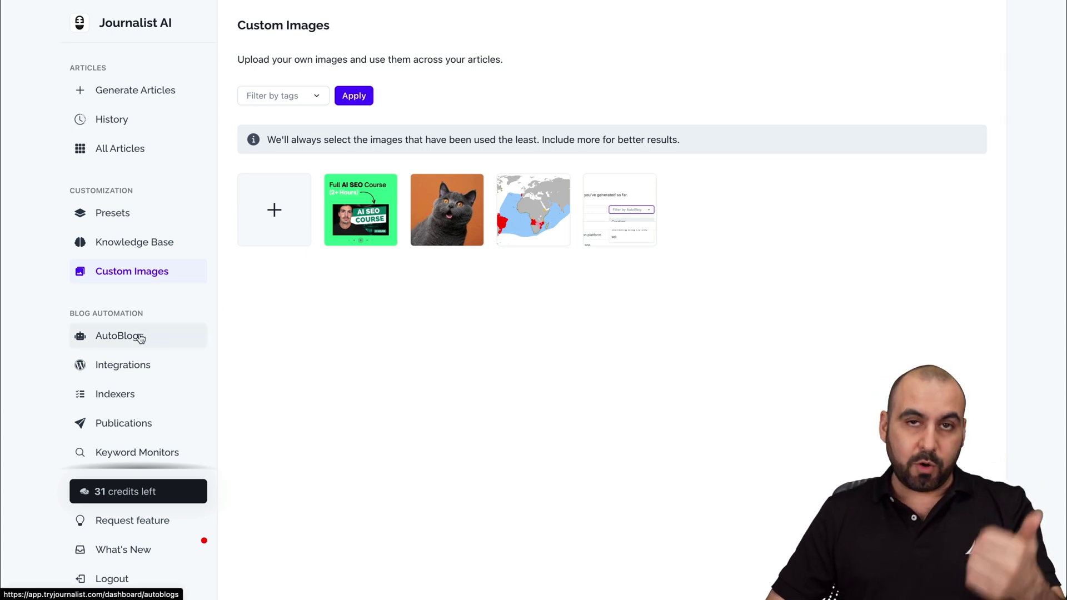
- Start a new AutoBlog named testest using the SAAS preset
{"action": "left_click", "coordinate": [159, 338]}
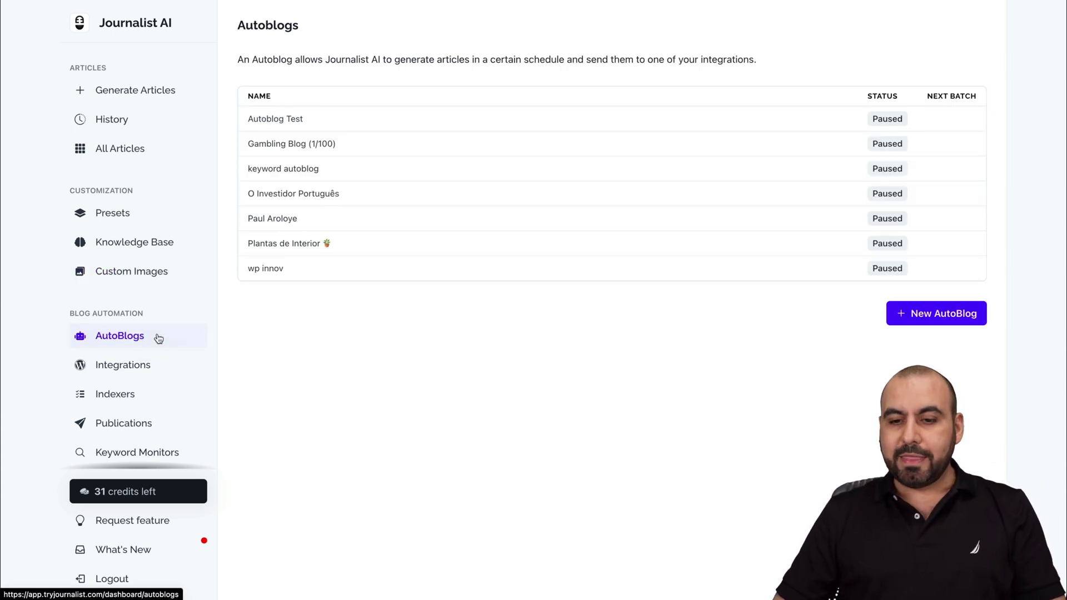
{"action": "left_click", "coordinate": [856, 332]}
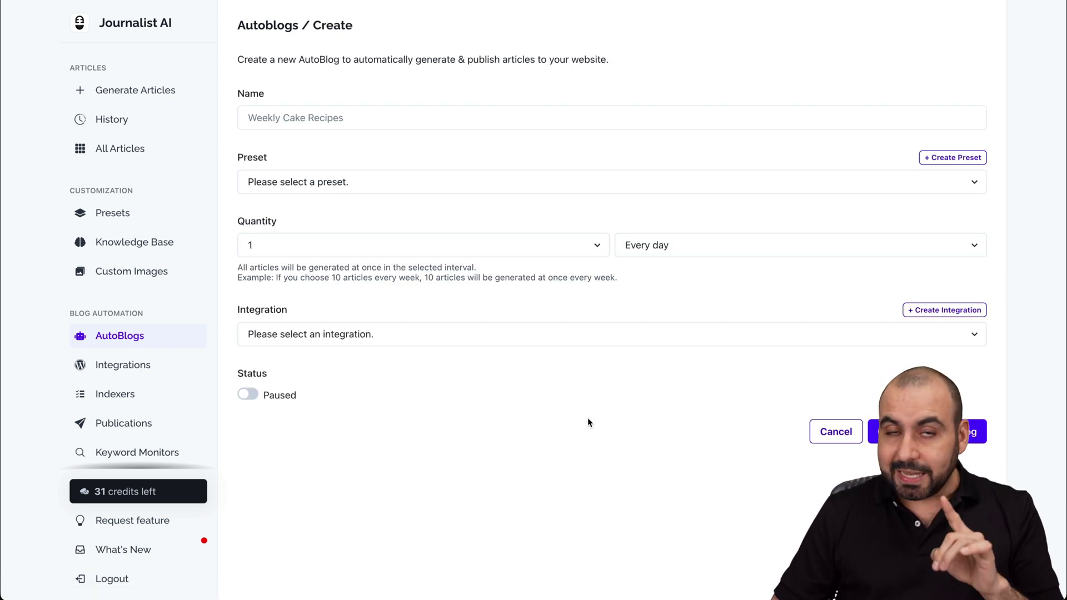
{"action": "left_click", "coordinate": [384, 111]}
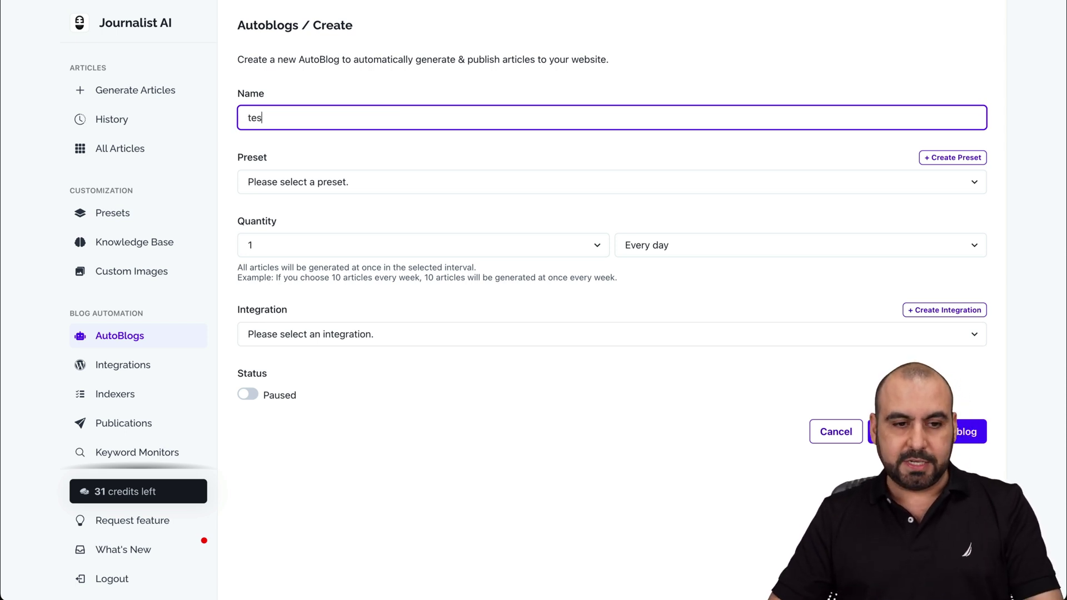
{"action": "left_click", "coordinate": [385, 188]}
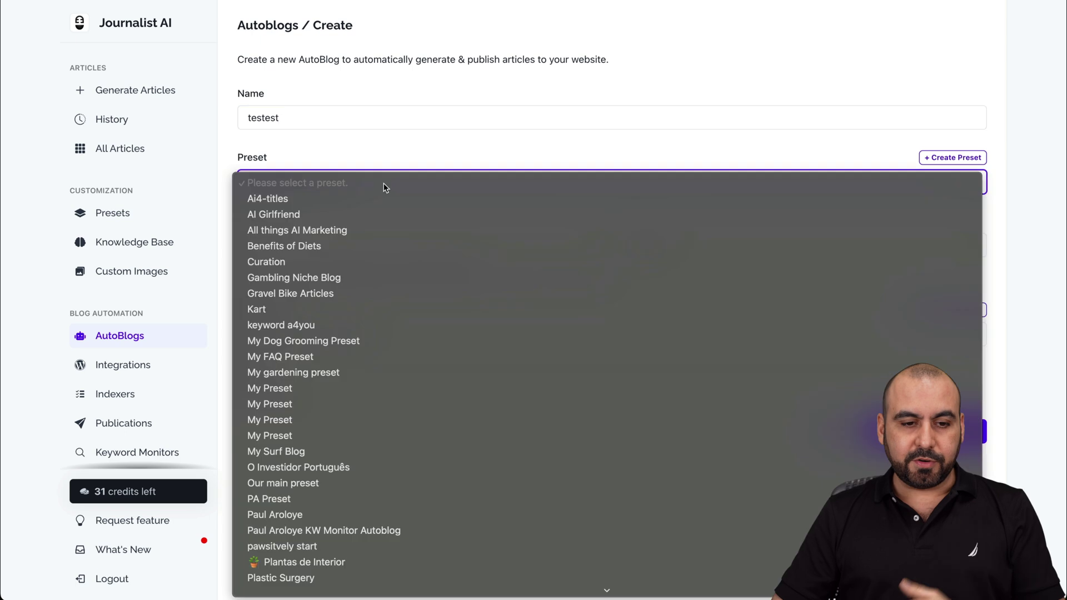
{"action": "scroll", "coordinate": [328, 428], "scroll_direction": "down", "scroll_amount": 3}
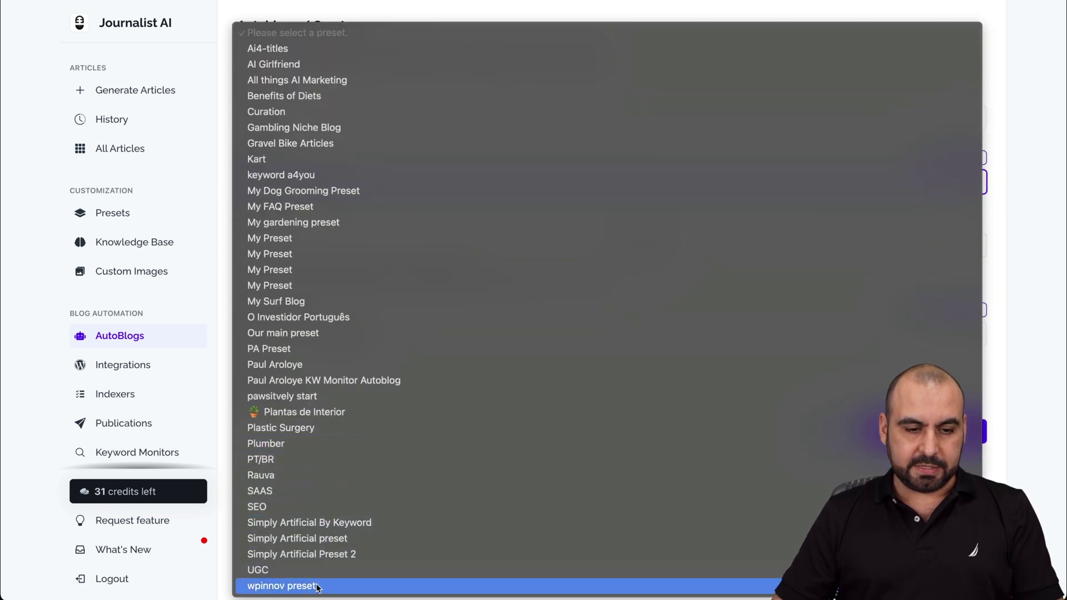
{"action": "left_click", "coordinate": [319, 493]}
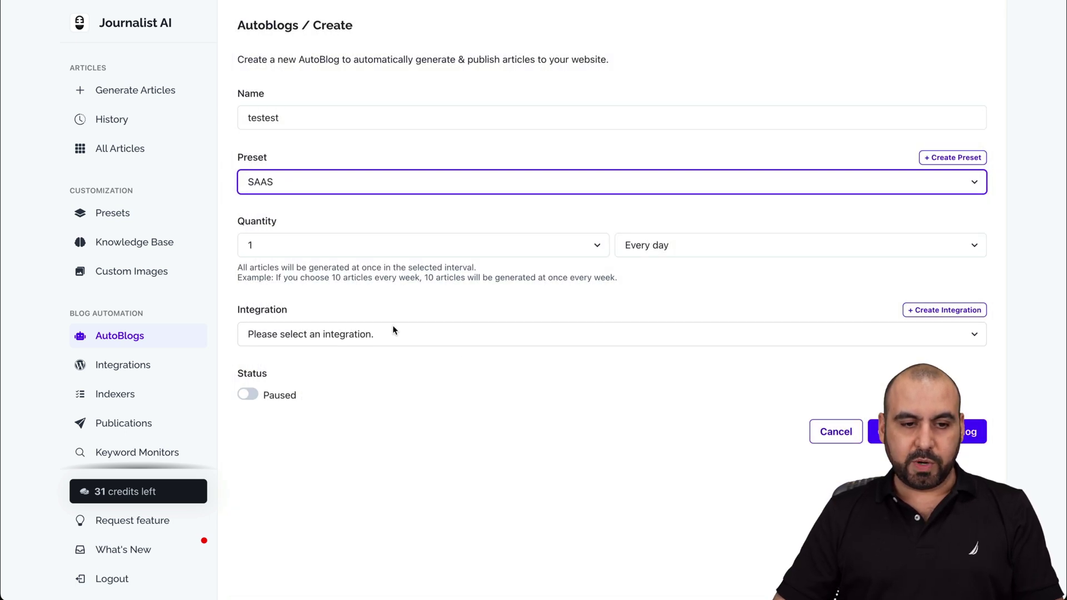
- Set the AutoBlog to 1 article every day, published to SaaS Master
{"action": "left_click", "coordinate": [278, 245]}
{"action": "left_click", "coordinate": [291, 249]}
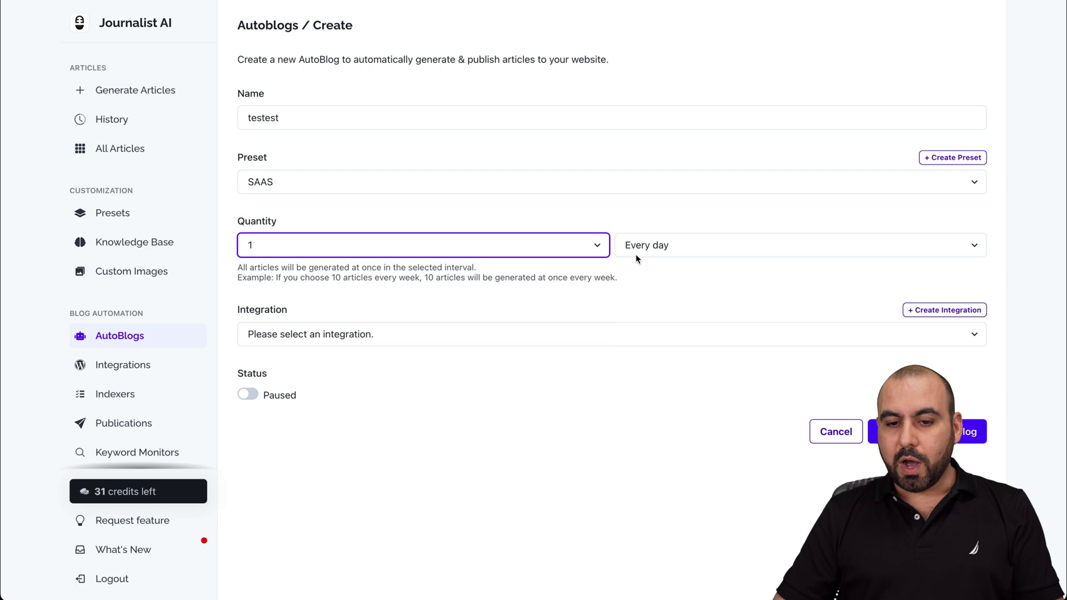
{"action": "left_click", "coordinate": [669, 253]}
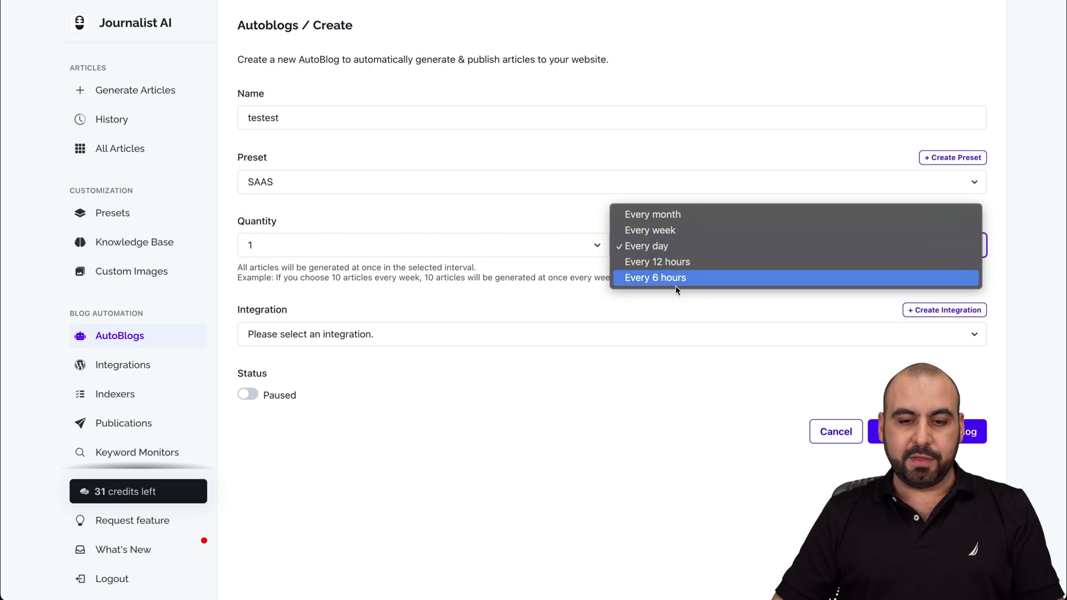
{"action": "left_click", "coordinate": [476, 421]}
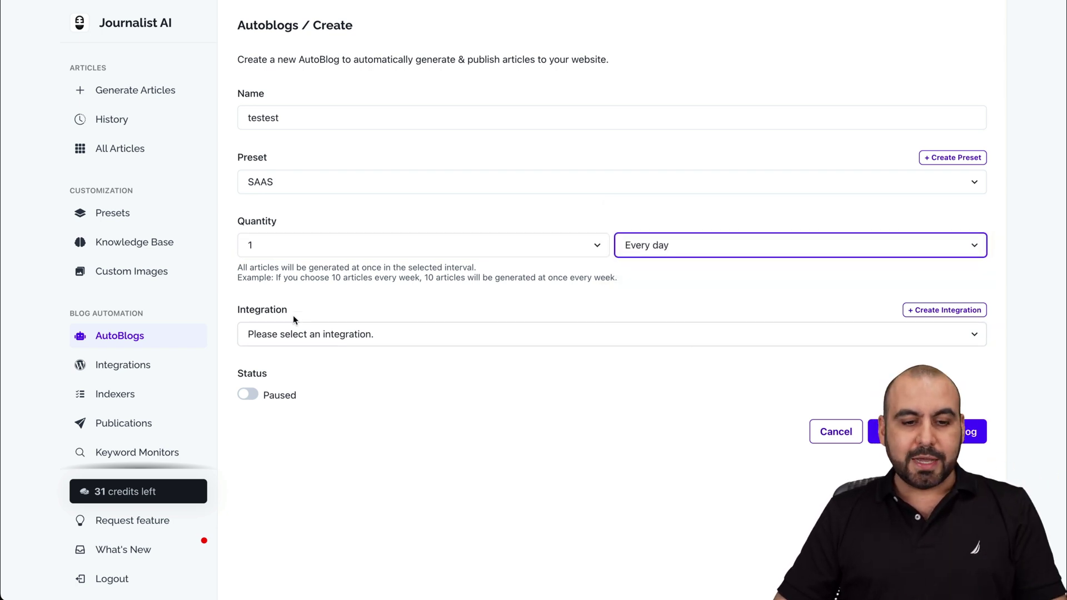
{"action": "left_click", "coordinate": [479, 335]}
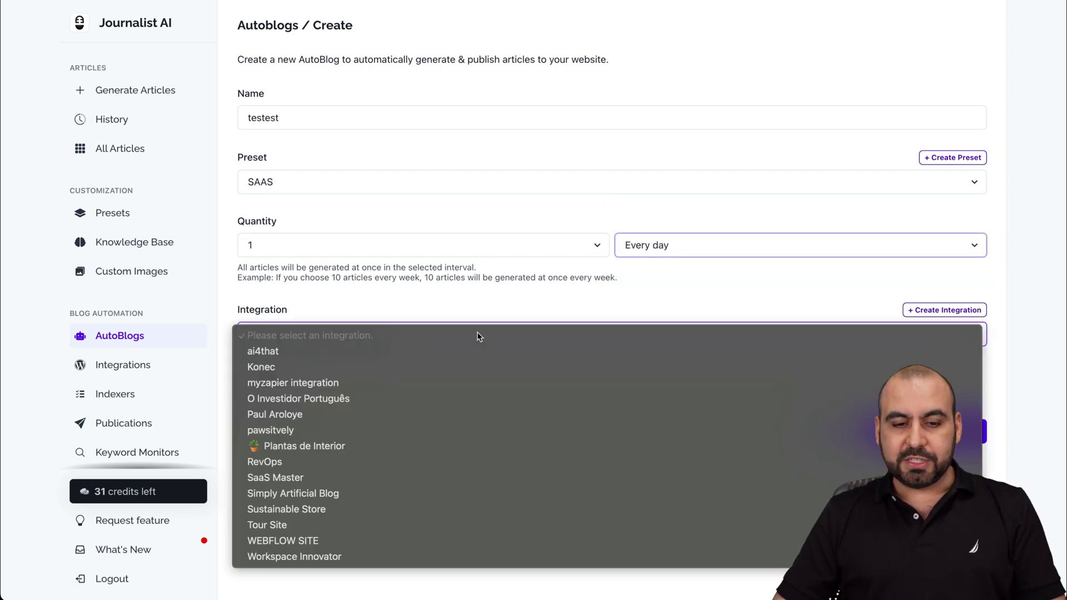
{"action": "left_click", "coordinate": [396, 478]}
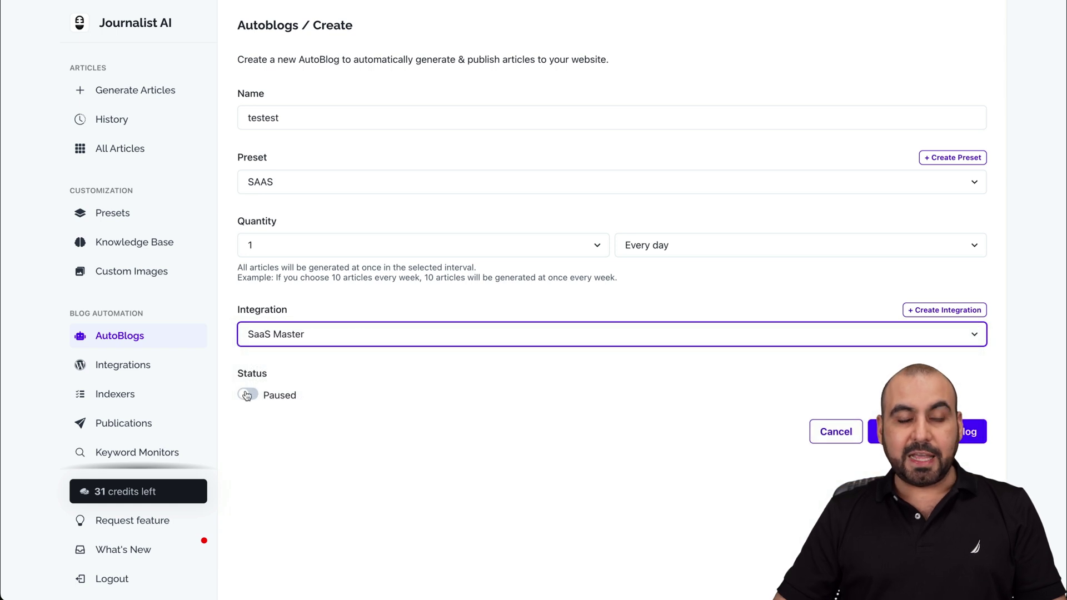
- Leave the AutoBlog status paused, create it, and go to Indexers
{"action": "left_click", "coordinate": [275, 395]}
{"action": "left_click", "coordinate": [268, 394]}
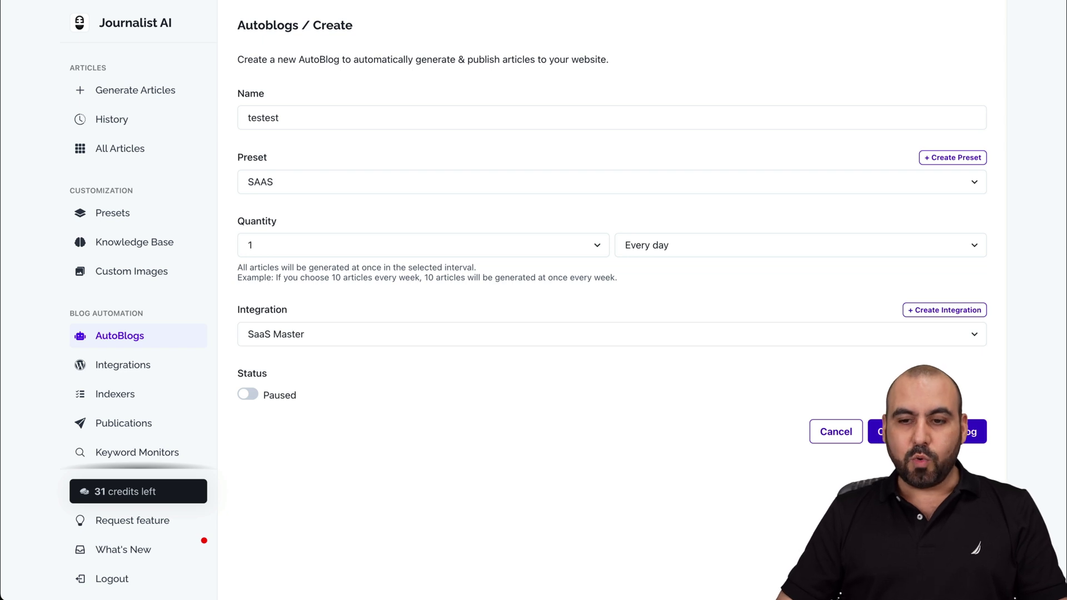
{"action": "key", "text": "Return"}
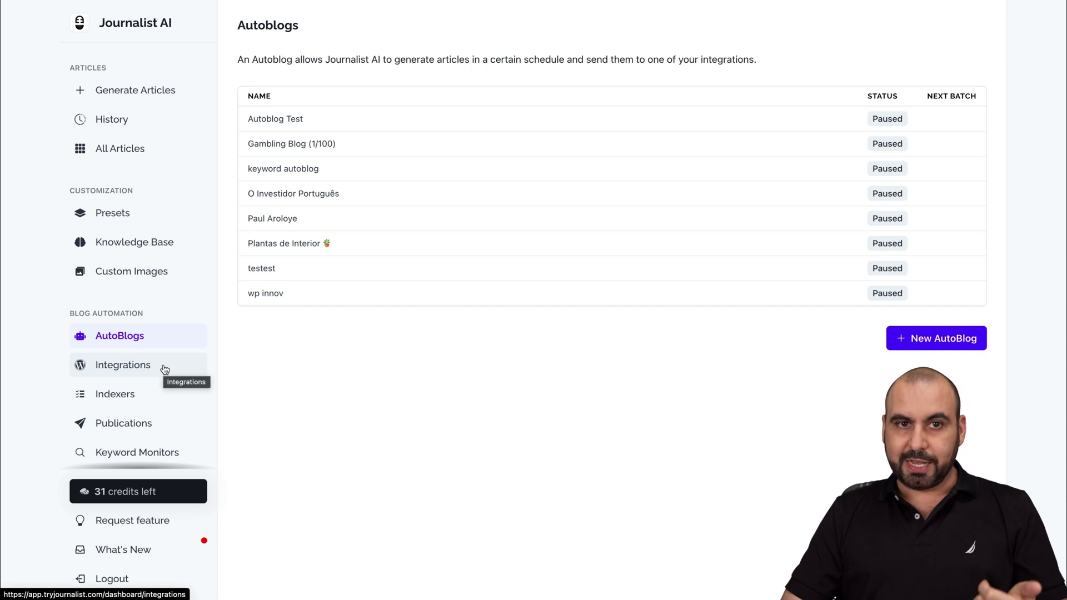
{"action": "left_click", "coordinate": [120, 405]}
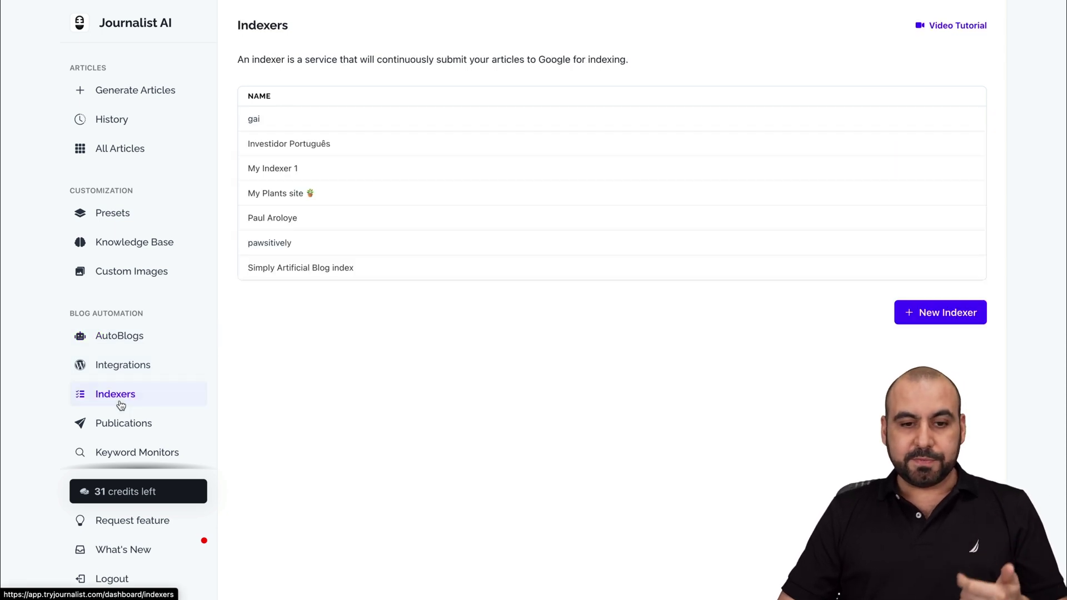
- Look at the New Indexer form and Publications, ending on the Social Media accounts list
{"action": "left_click", "coordinate": [974, 311]}
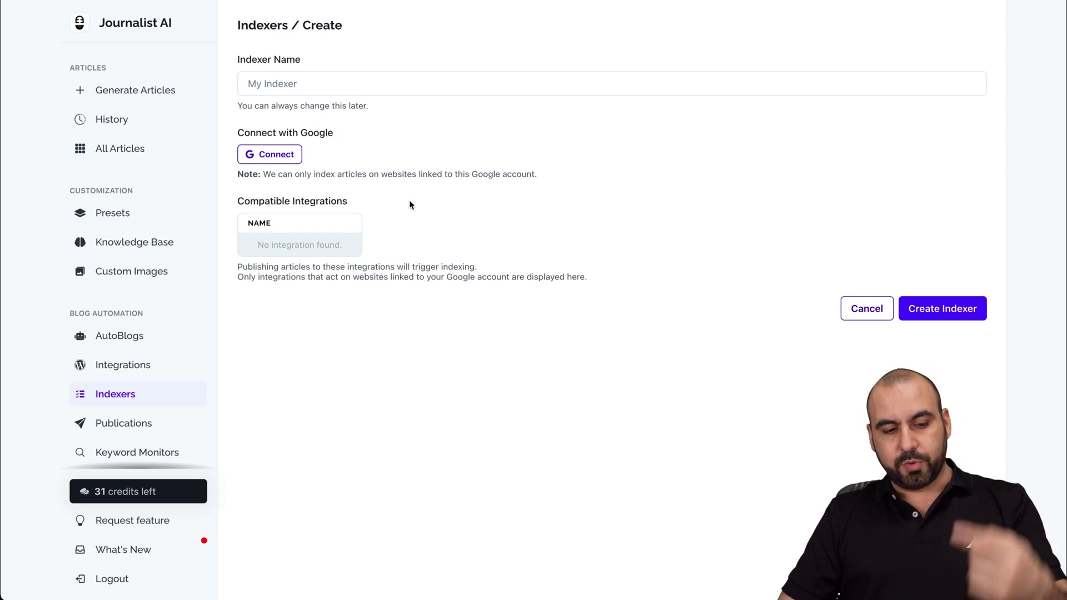
{"action": "left_click", "coordinate": [171, 426]}
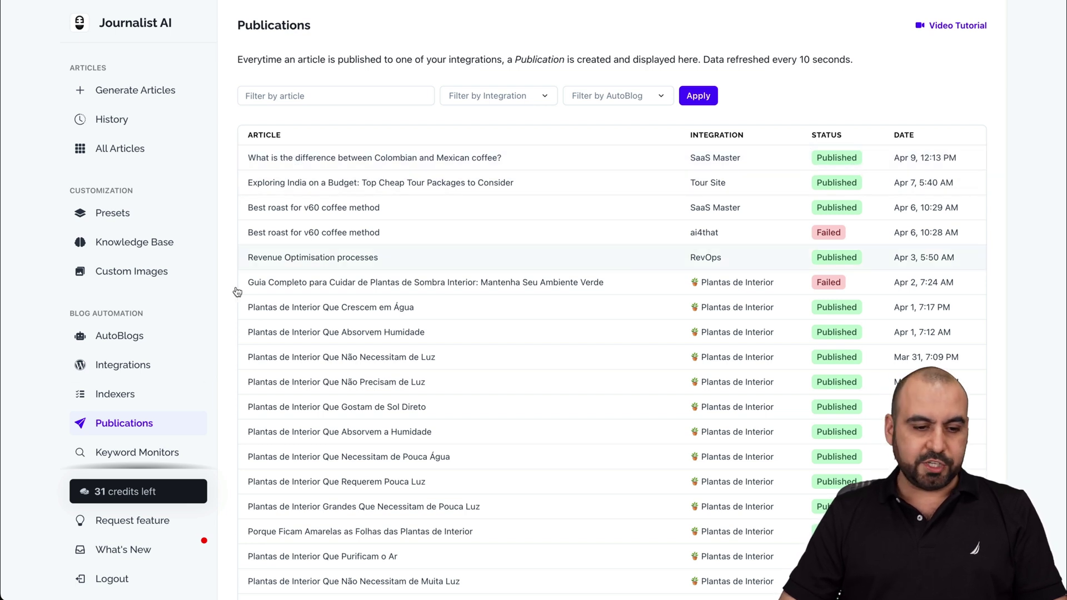
{"action": "scroll", "coordinate": [162, 455], "scroll_direction": "down", "scroll_amount": 2}
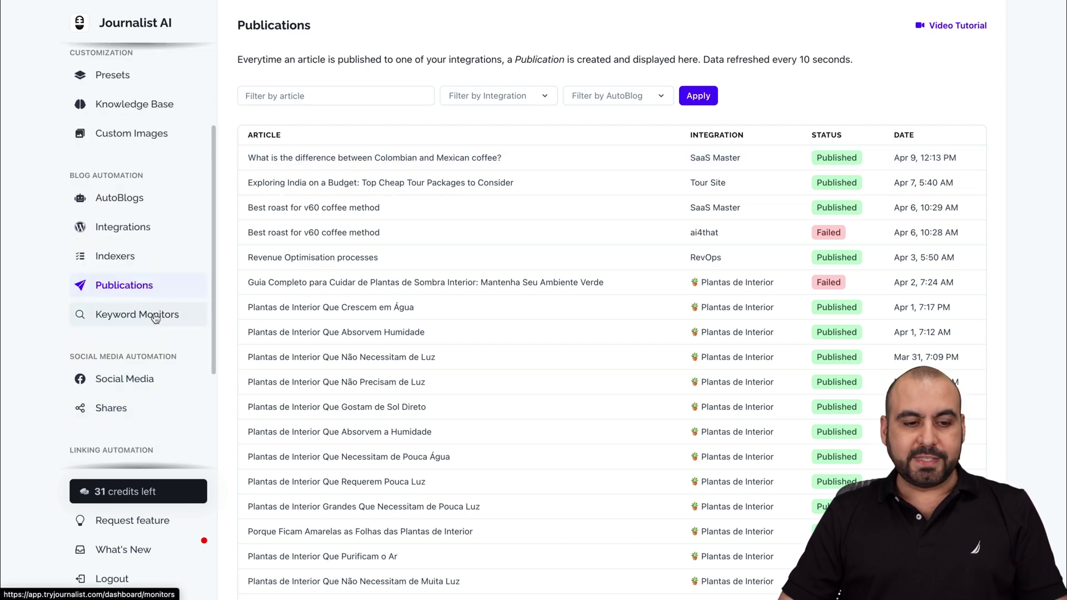
{"action": "scroll", "coordinate": [156, 318], "scroll_direction": "down", "scroll_amount": 1}
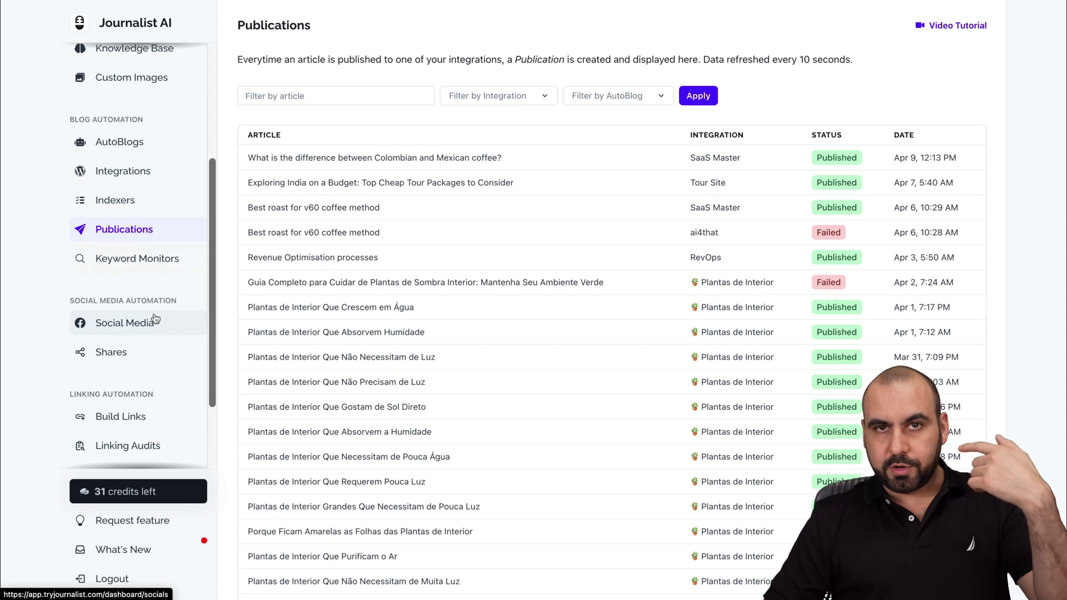
{"action": "scroll", "coordinate": [145, 322], "scroll_direction": "down", "scroll_amount": 2}
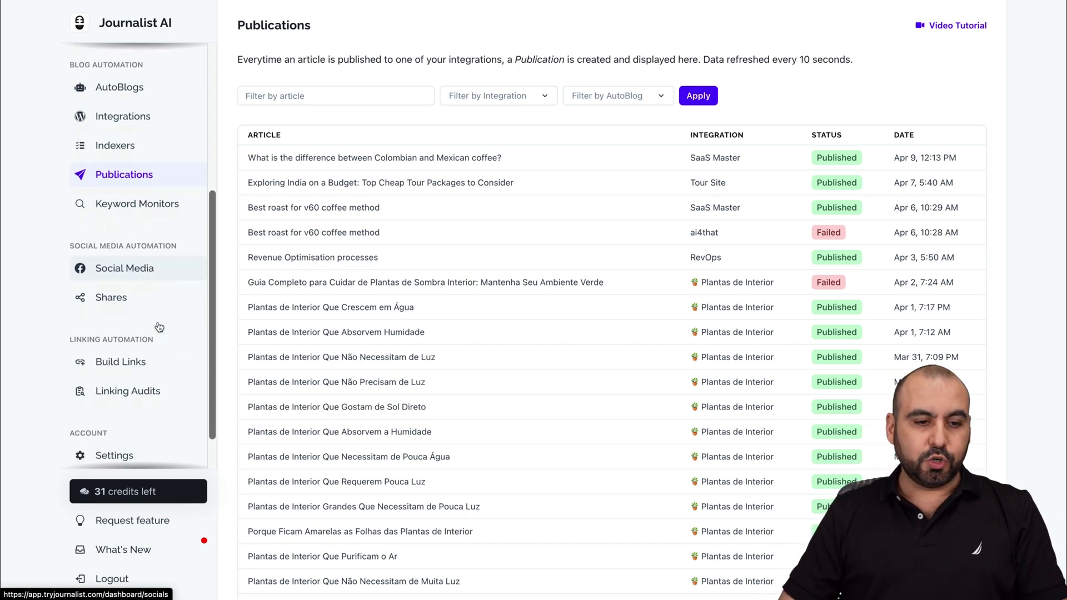
{"action": "left_click", "coordinate": [130, 233]}
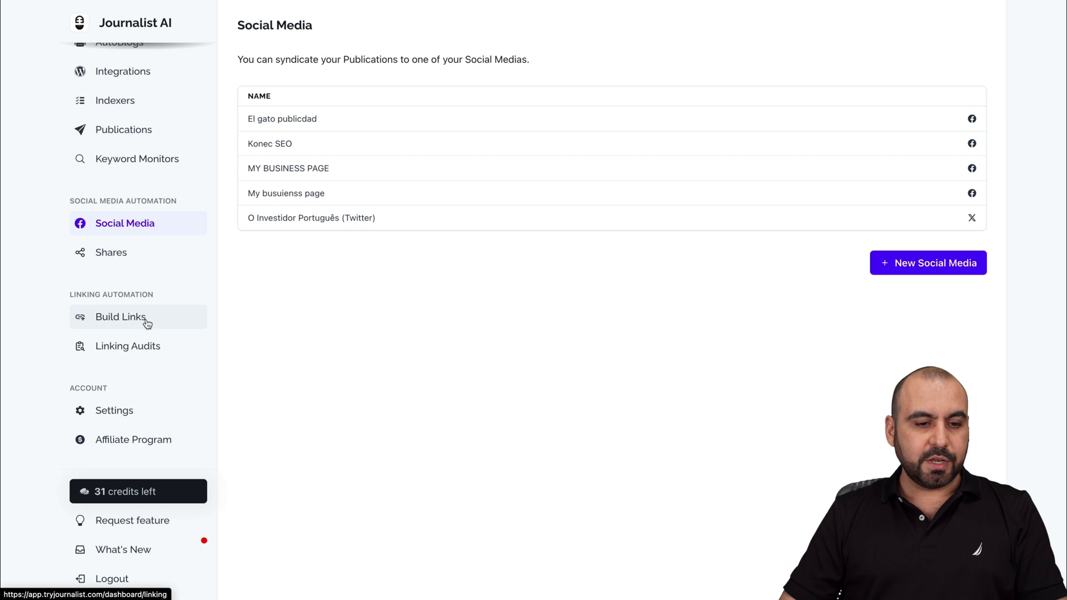
{"action": "scroll", "coordinate": [126, 321], "scroll_direction": "down", "scroll_amount": 1}
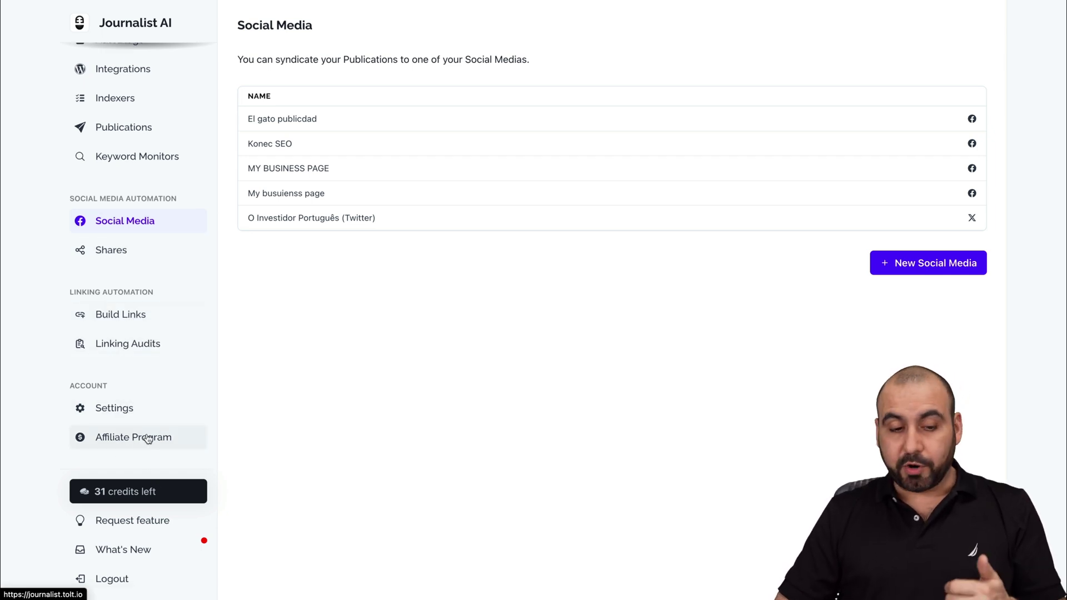
{"action": "scroll", "coordinate": [148, 439], "scroll_direction": "up", "scroll_amount": 5}
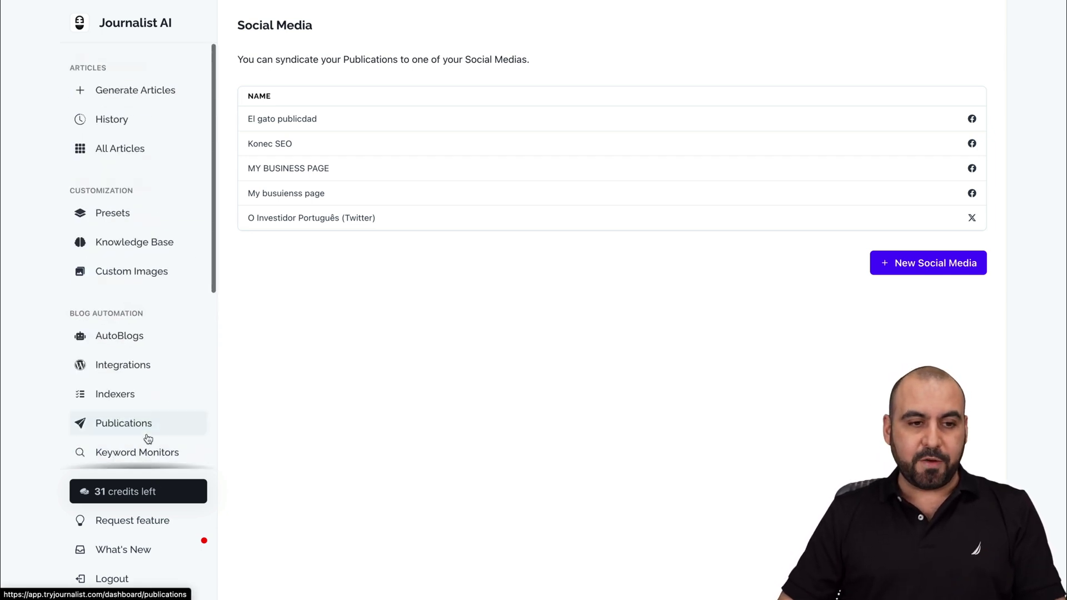
- Open Generate Articles and scroll through its Base, Content and Knowledge settings
{"action": "left_click", "coordinate": [138, 97]}
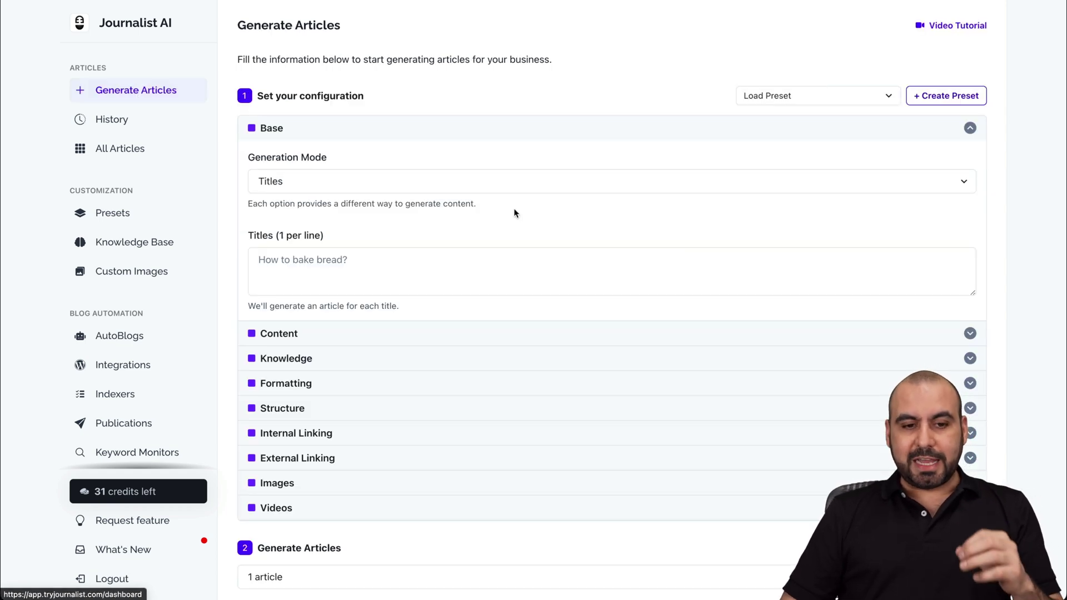
{"action": "scroll", "coordinate": [522, 228], "scroll_direction": "down", "scroll_amount": 1}
{"action": "scroll", "coordinate": [523, 232], "scroll_direction": "down", "scroll_amount": 1}
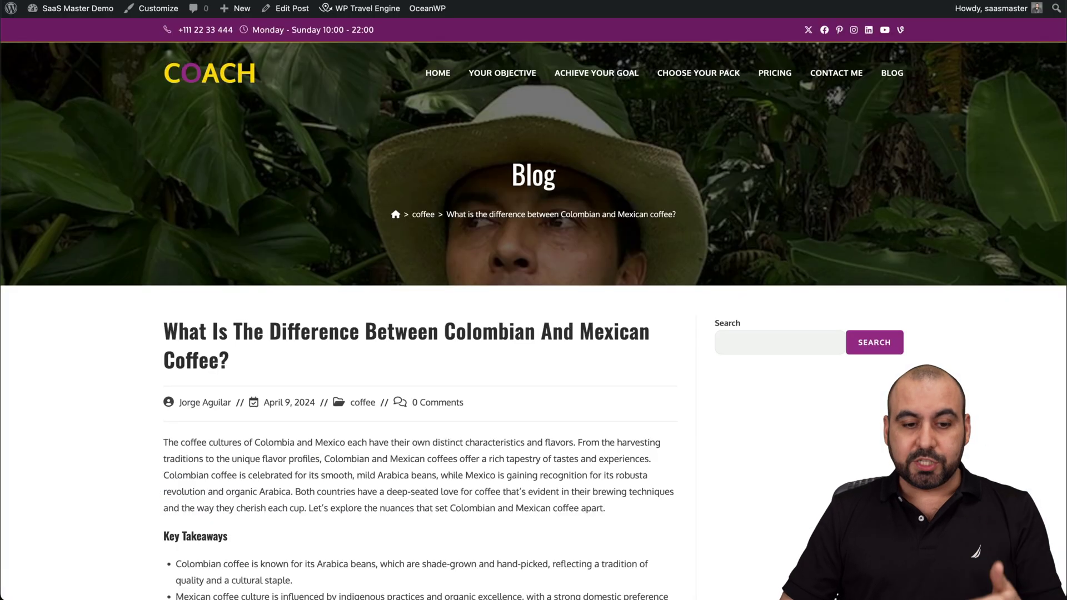
- Scroll the Colombian versus Mexican coffee post from flavor profile to the Mexican robusta section
{"action": "scroll", "coordinate": [668, 268], "scroll_direction": "down", "scroll_amount": 15}
{"action": "scroll", "coordinate": [669, 269], "scroll_direction": "down", "scroll_amount": 9}
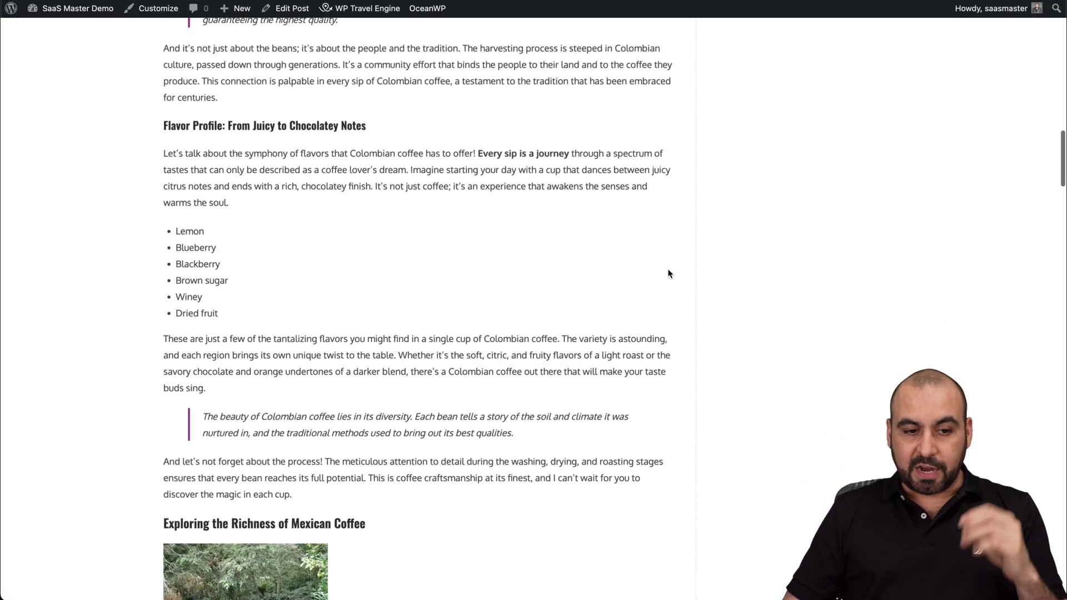
{"action": "scroll", "coordinate": [668, 269], "scroll_direction": "down", "scroll_amount": 3}
{"action": "scroll", "coordinate": [668, 273], "scroll_direction": "down", "scroll_amount": 5}
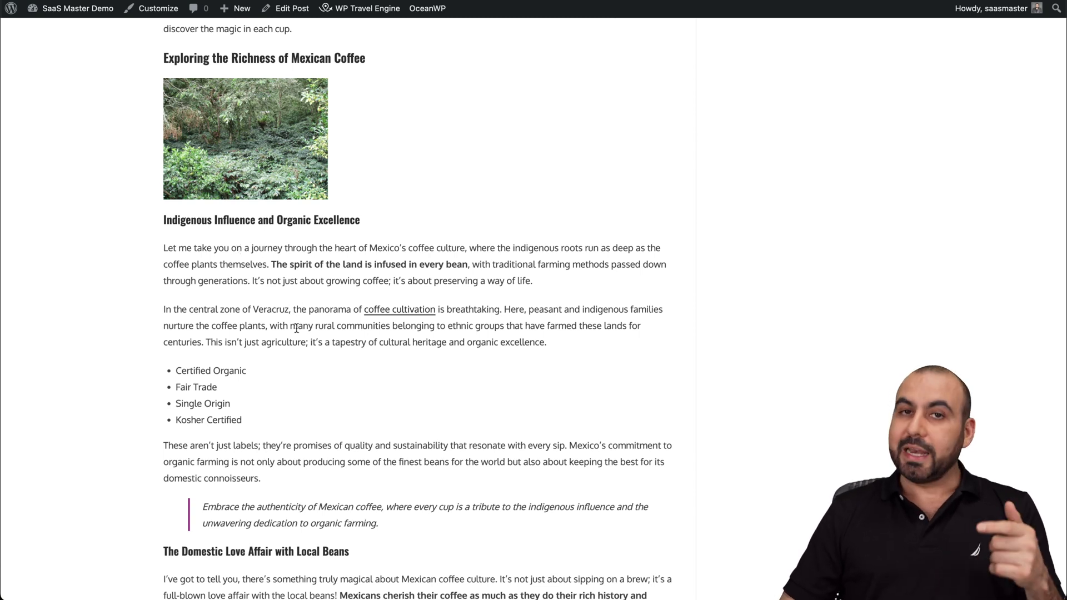
{"action": "scroll", "coordinate": [299, 339], "scroll_direction": "down", "scroll_amount": 8}
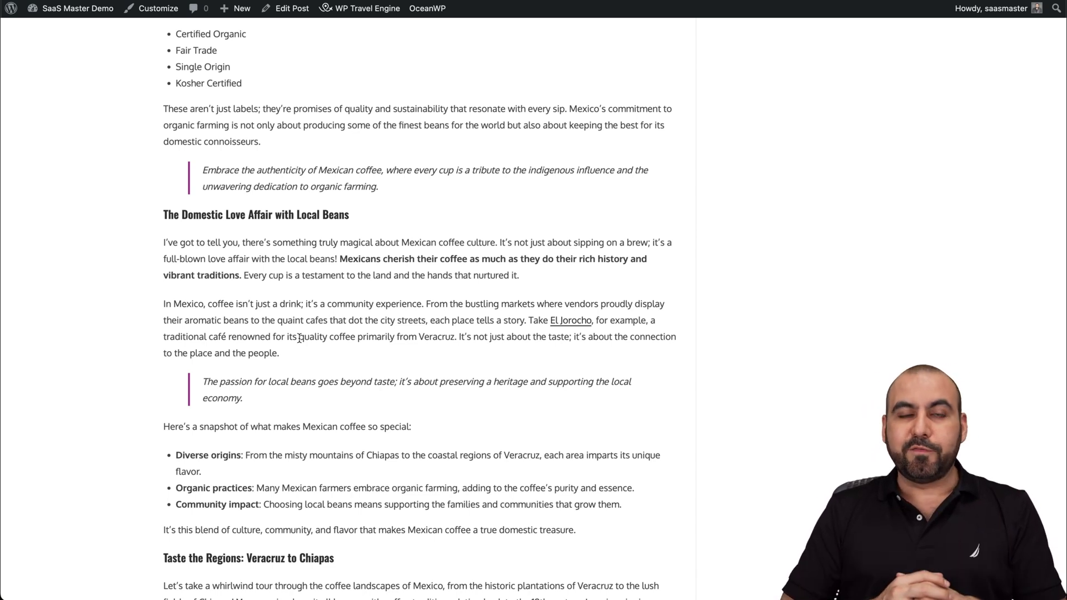
{"action": "scroll", "coordinate": [299, 339], "scroll_direction": "down", "scroll_amount": 9}
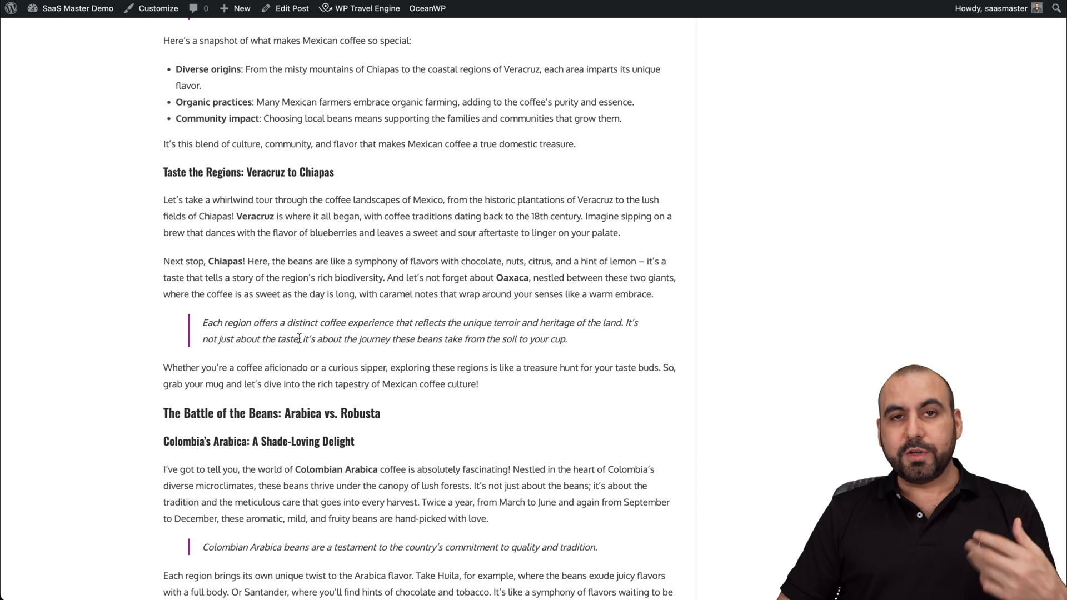
{"action": "scroll", "coordinate": [299, 339], "scroll_direction": "down", "scroll_amount": 15}
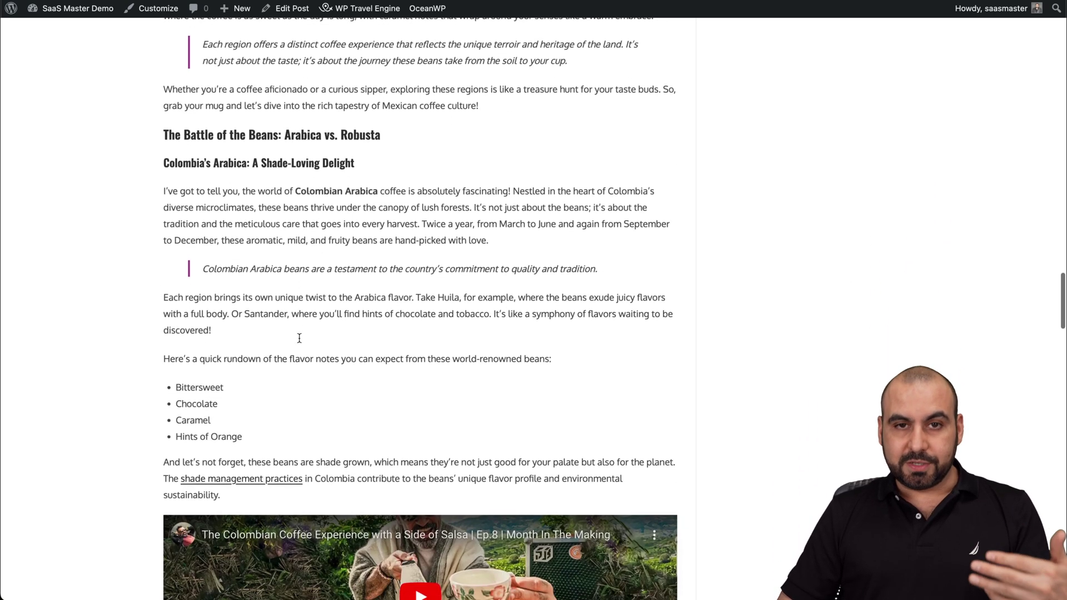
{"action": "scroll", "coordinate": [299, 341], "scroll_direction": "down", "scroll_amount": 6}
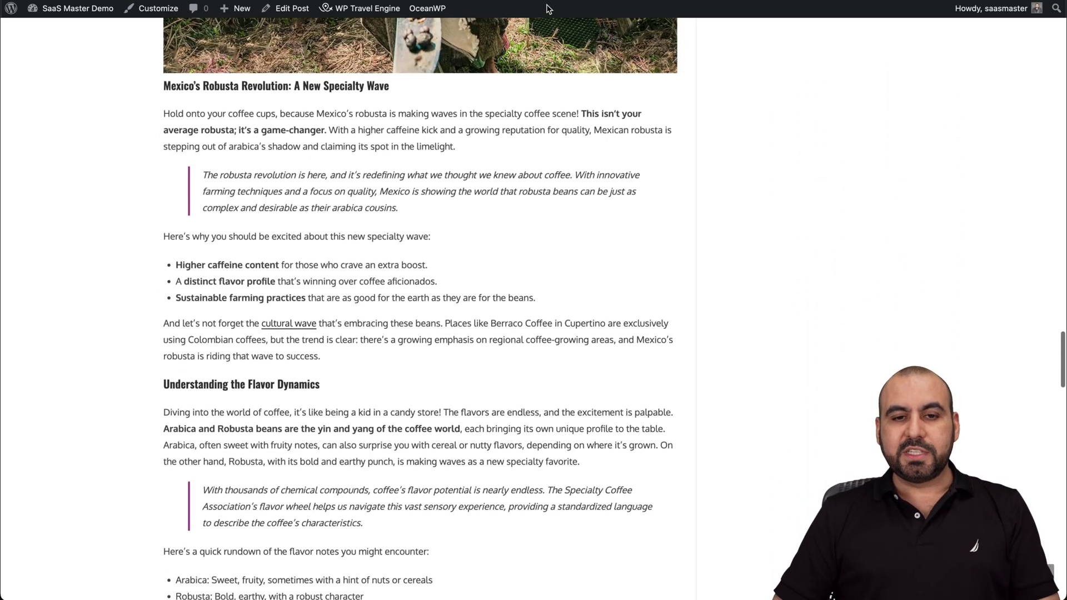